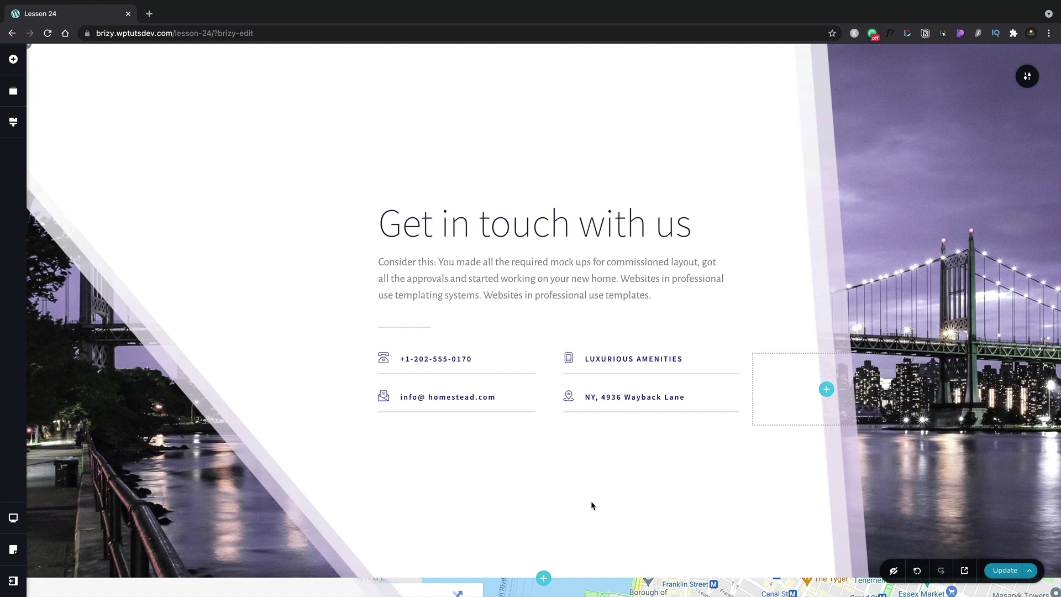
- Scroll down to the 'Visit or leave a message' section next to the map
scroll(591, 505, "down", 8)
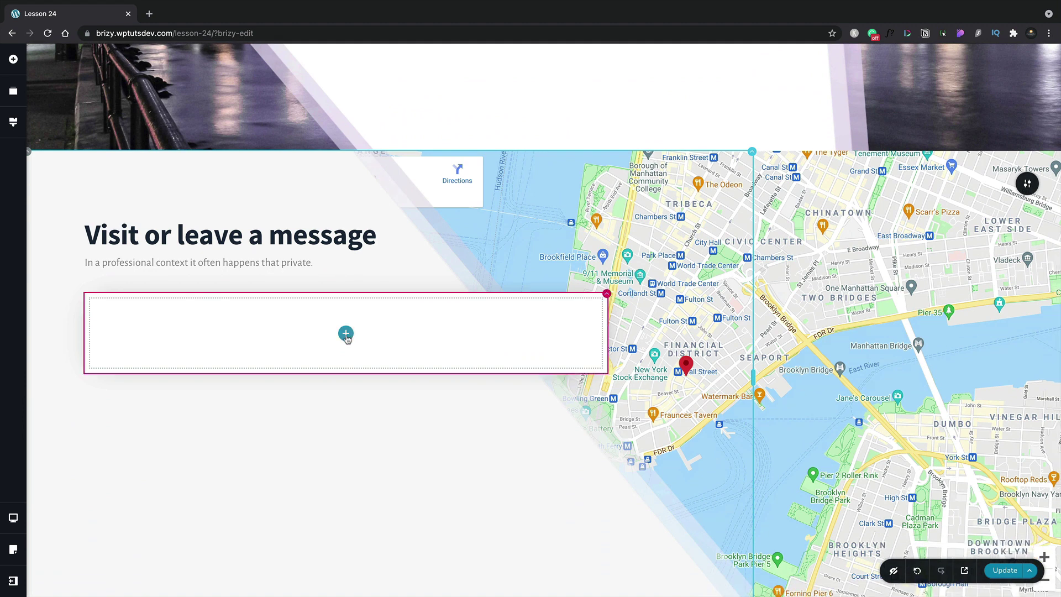
- Drop a Form element, found by searching 'form', into the empty box and check its Select options
left_click(346, 333)
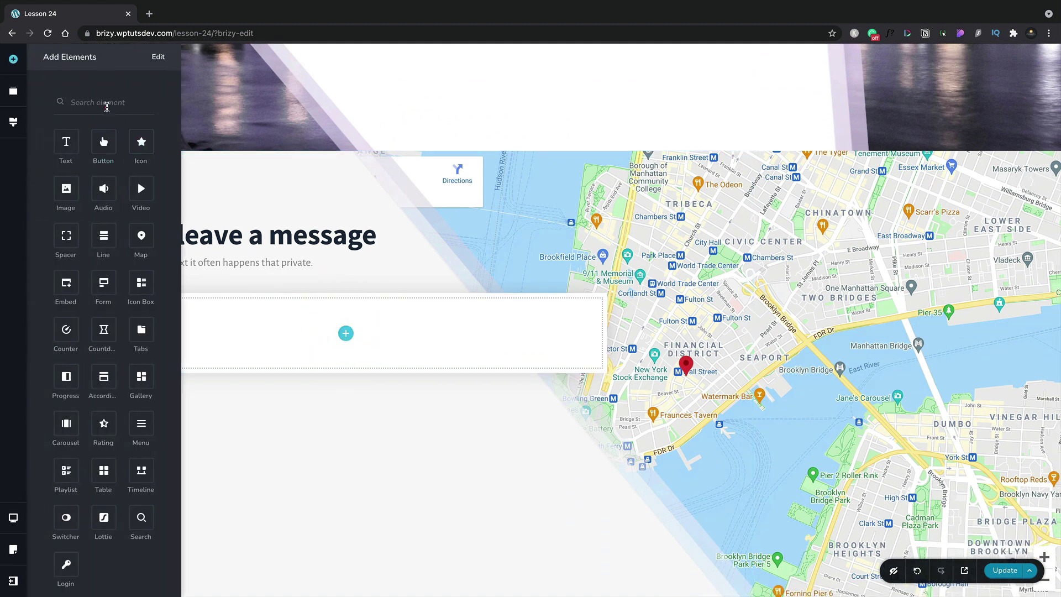
left_click(104, 105)
type("form")
left_click_drag(66, 141, 280, 361)
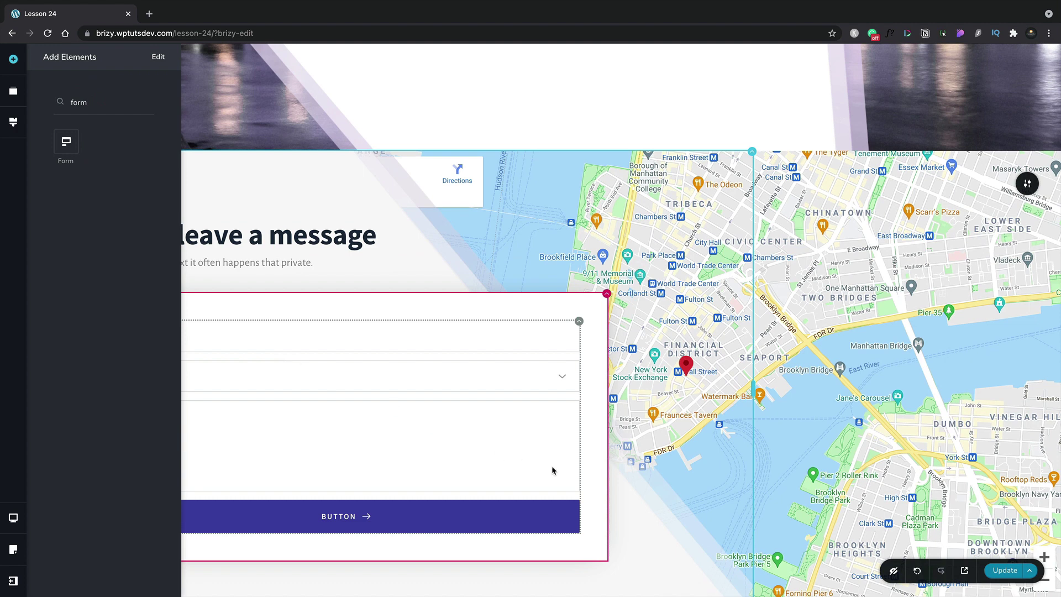
left_click(586, 495)
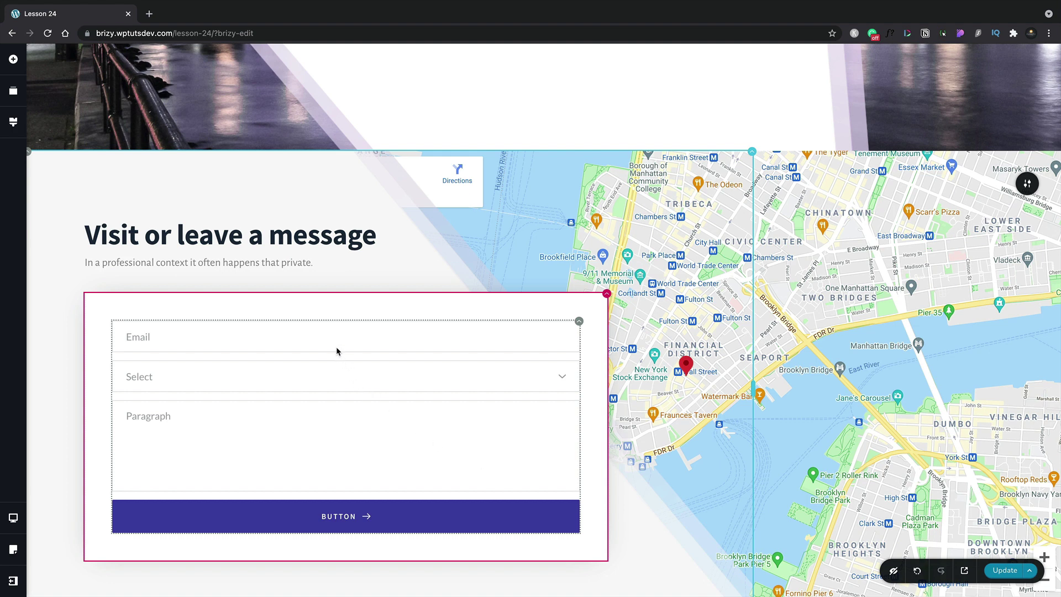
left_click(338, 375)
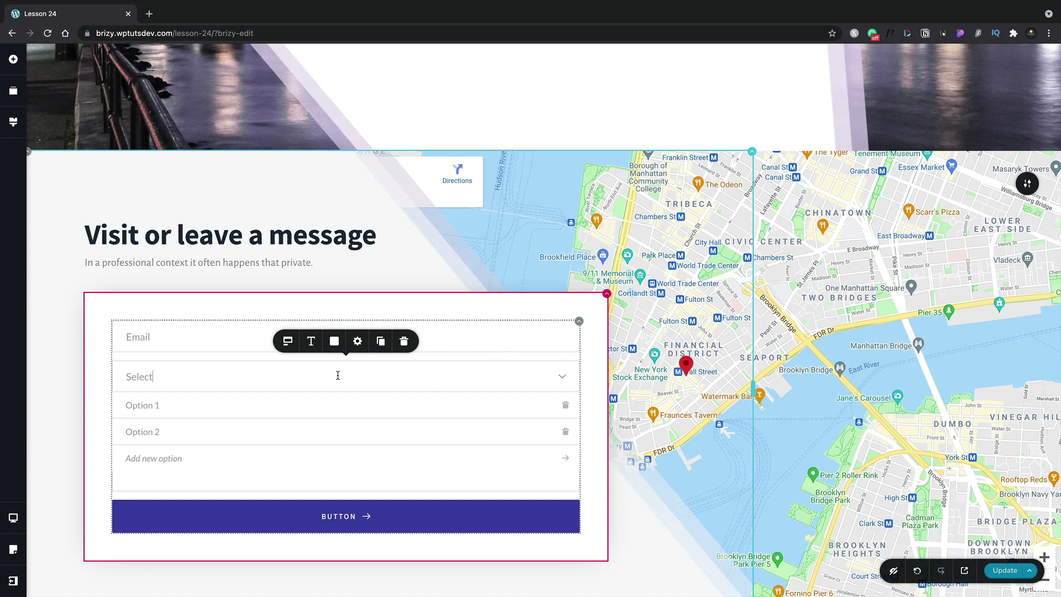
left_click(338, 376)
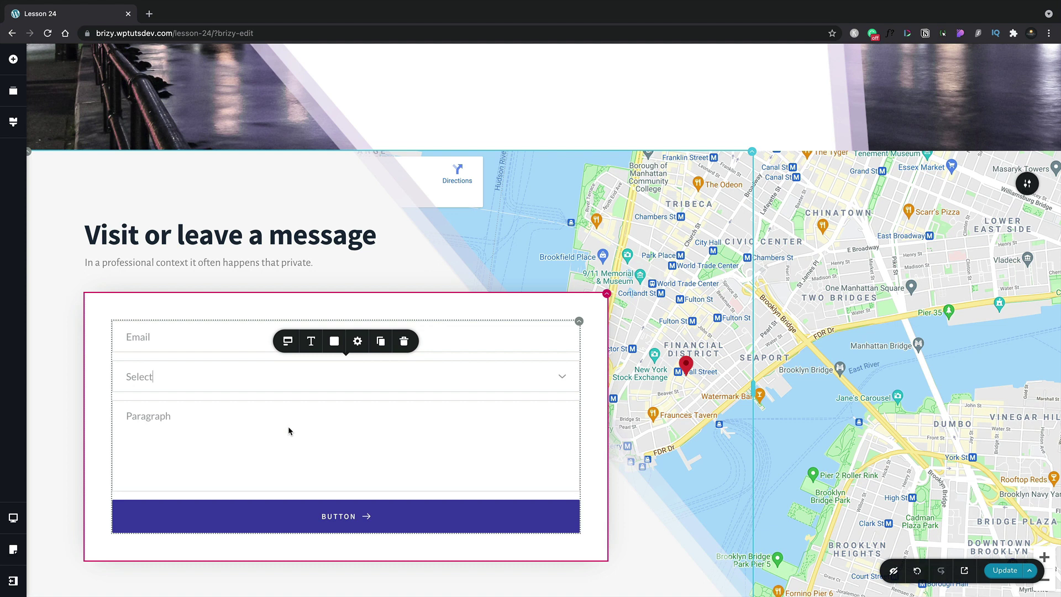
- Change the first field's placeholder from 'Email' to 'Name' and set its type to Text
left_click(156, 337)
double_click(157, 338)
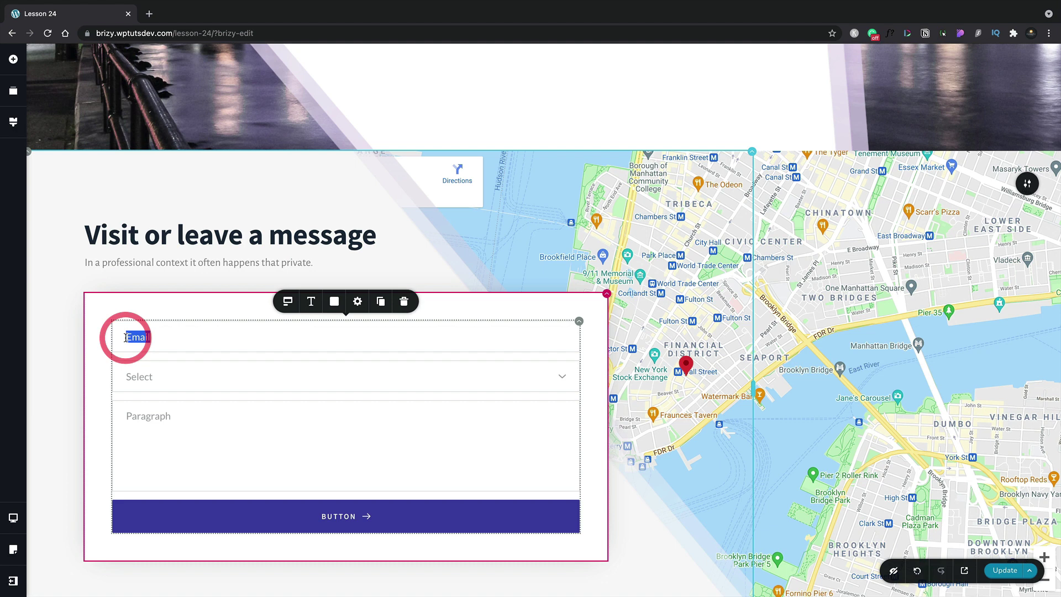
type("Name")
left_click(288, 302)
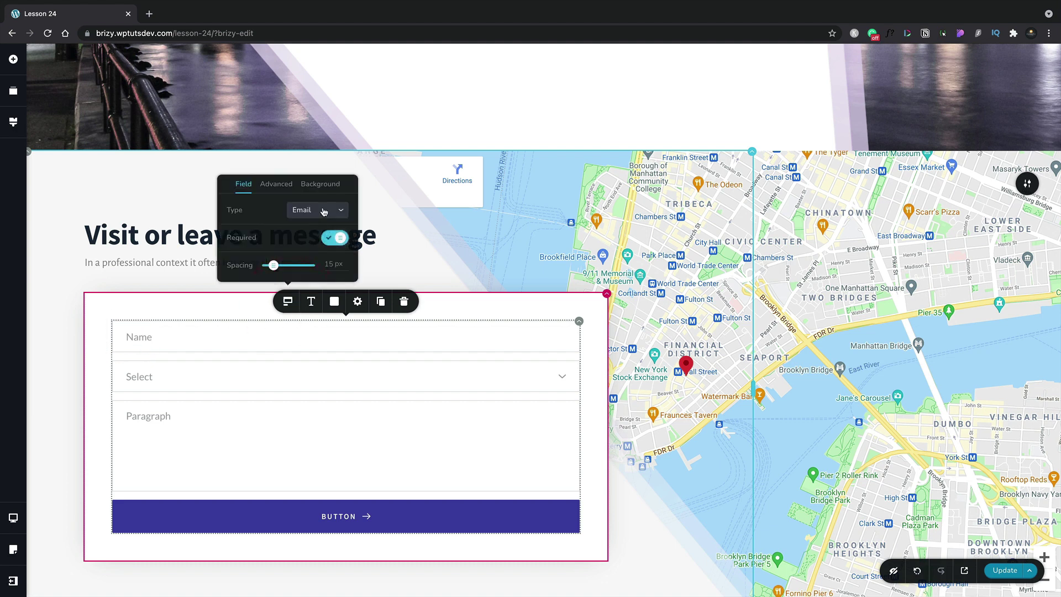
left_click(323, 211)
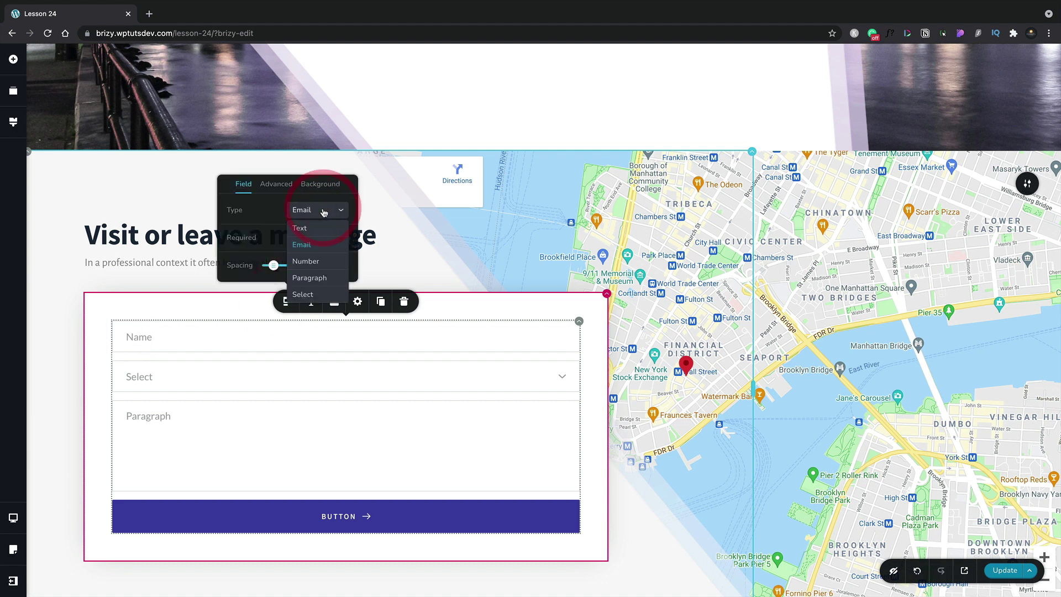
left_click(318, 228)
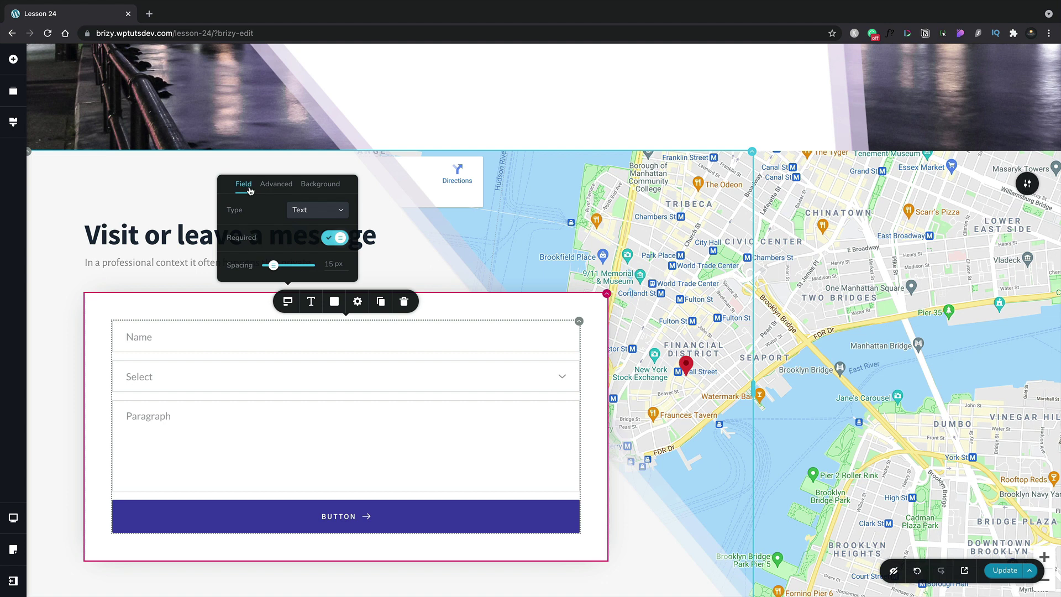
- Browse the list of field types again and try wider spacing between the form fields
left_click(301, 210)
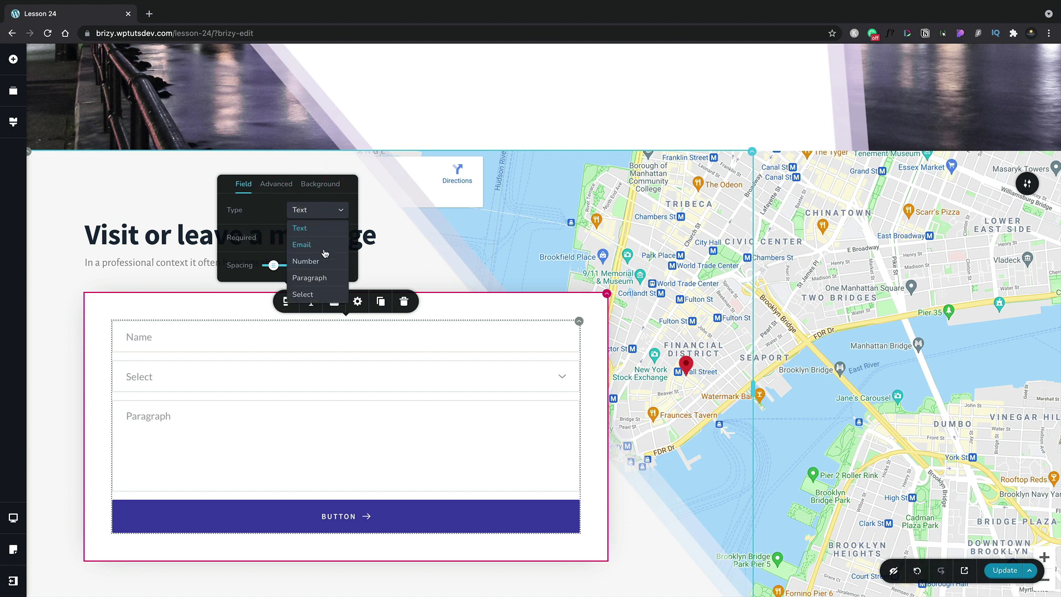
scroll(325, 253, "down", 3)
scroll(325, 253, "down", 3)
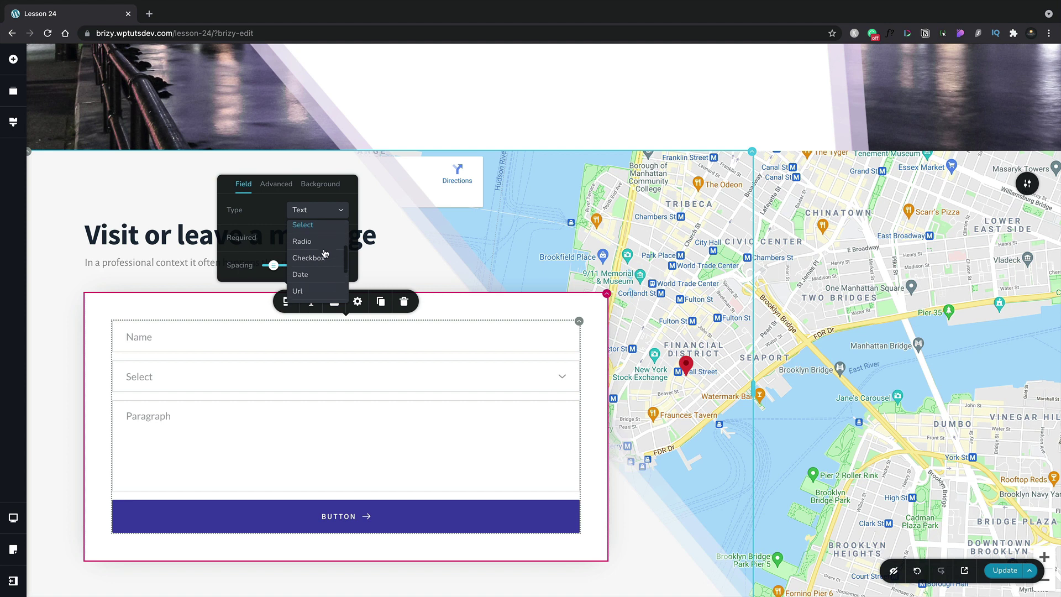
scroll(325, 253, "up", 3)
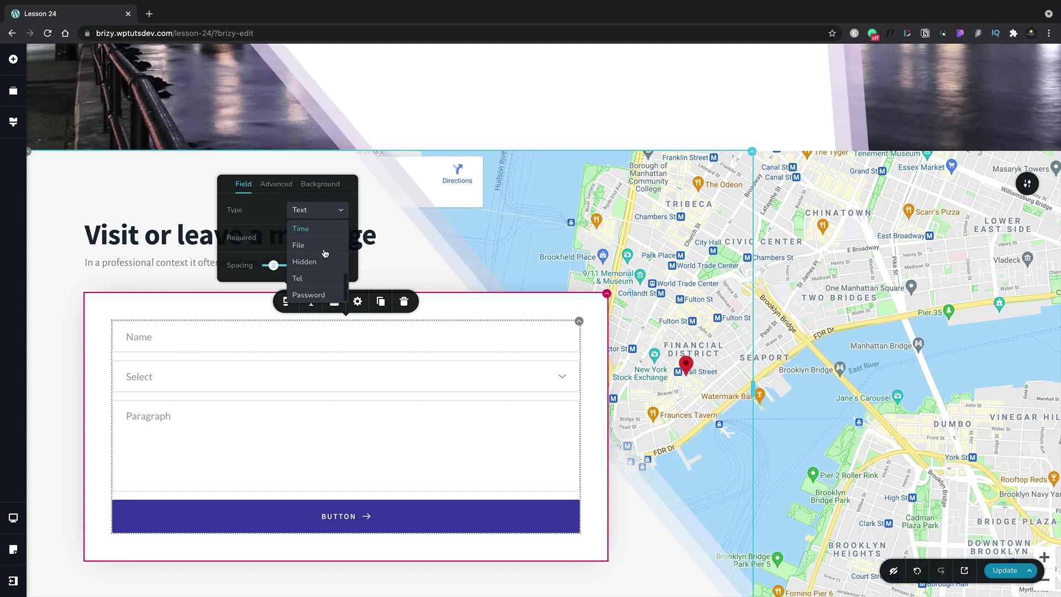
left_click(261, 210)
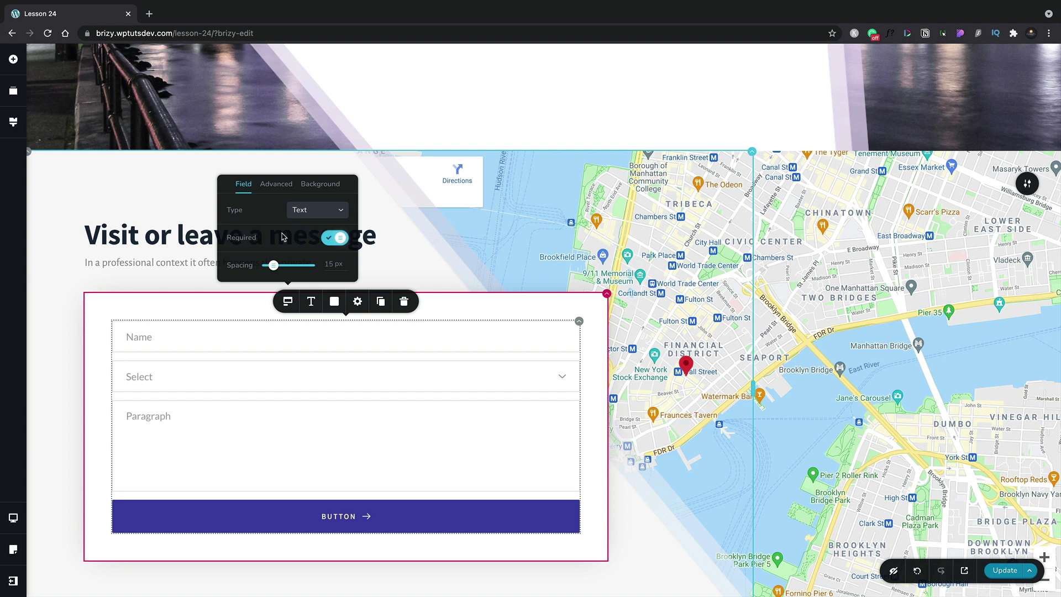
mouse_move(273, 265)
left_mouse_down()
mouse_move(283, 266)
mouse_move(274, 266)
left_mouse_up()
- Try the Label and Placeholder toggles, ending with labels off and placeholders on
left_click(274, 184)
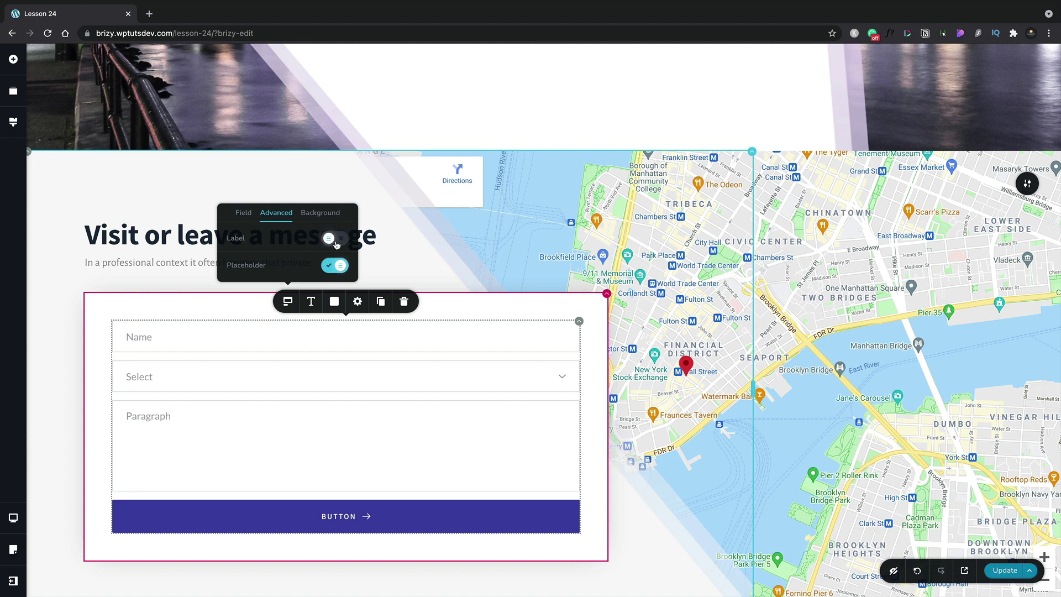
left_click(336, 245)
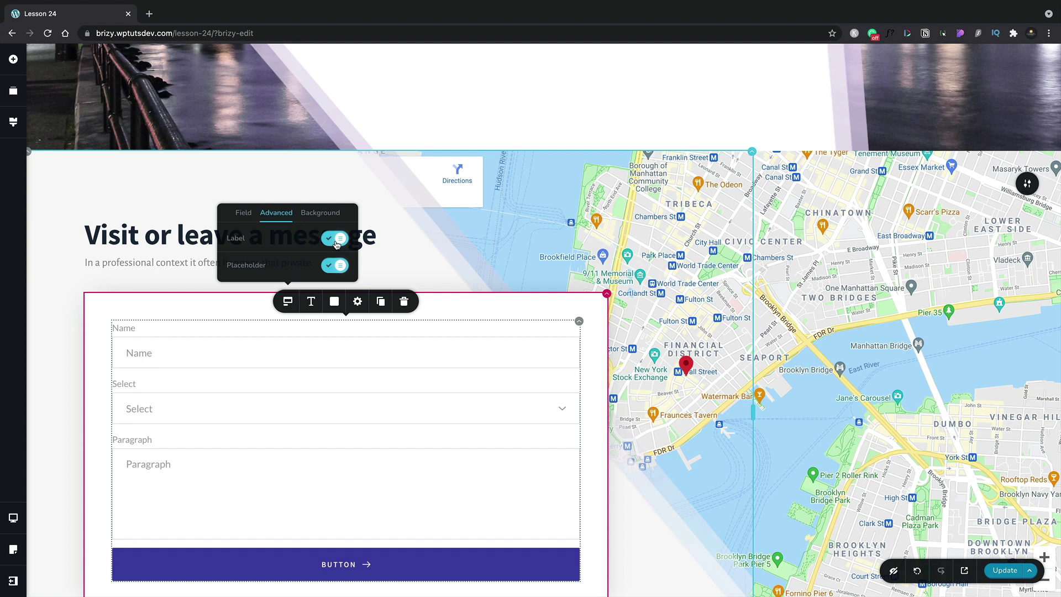
left_click(327, 243)
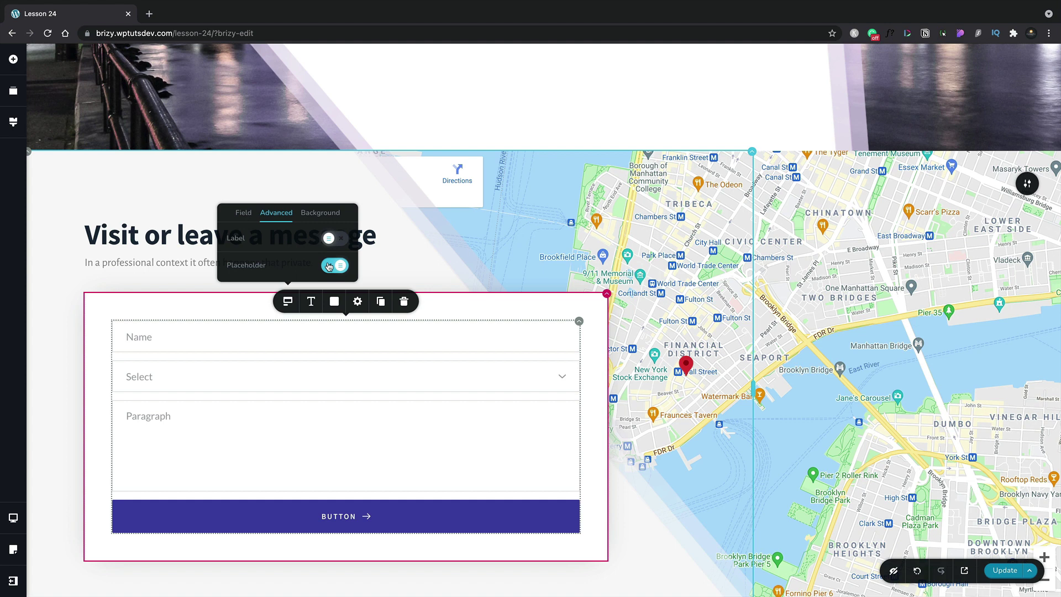
left_click(328, 266)
left_click(330, 267)
left_click(155, 336)
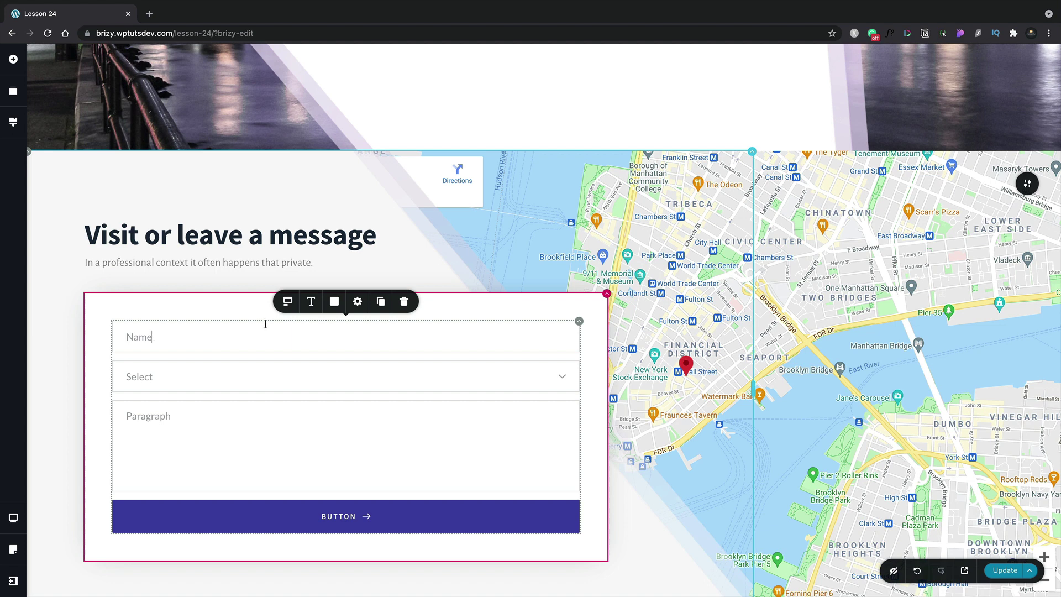
- Try field sizes S, M and L, settle on M, and keep the corner radius at 0 px
left_click(287, 301)
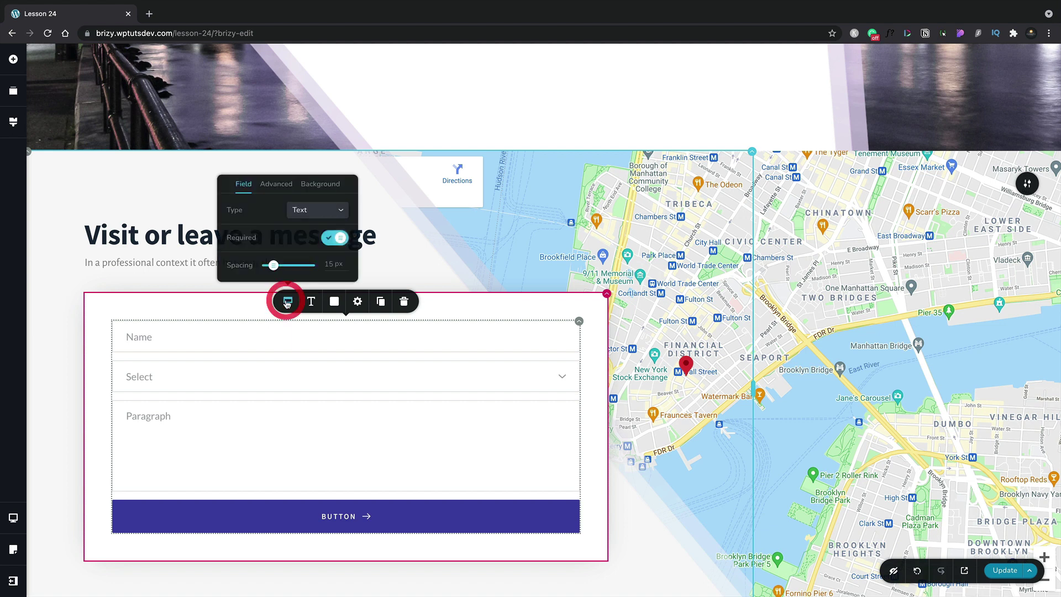
left_click(314, 188)
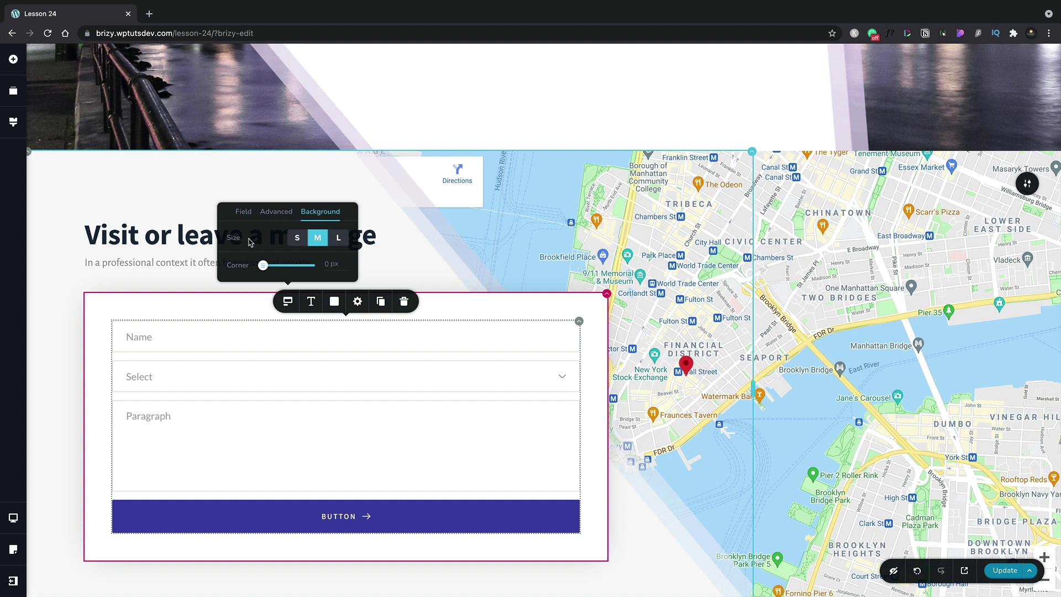
left_click(295, 238)
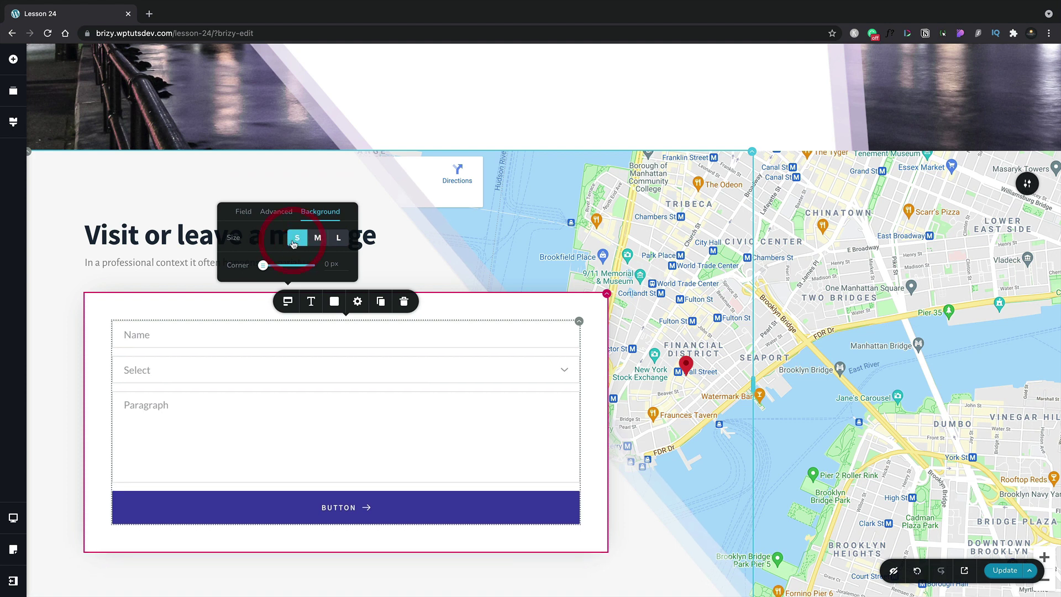
left_click(318, 238)
left_click(337, 239)
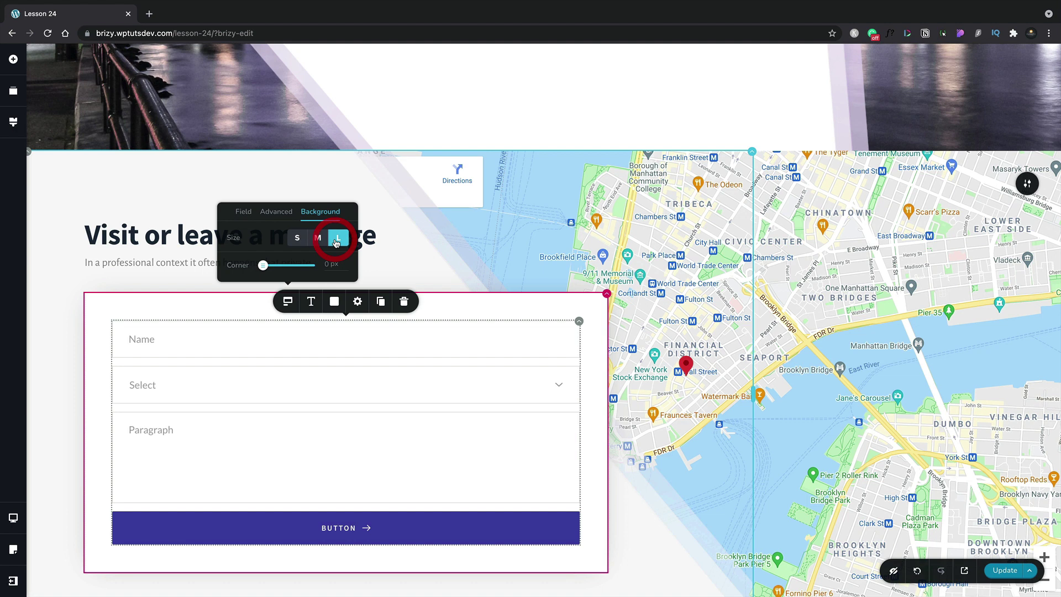
left_click(319, 239)
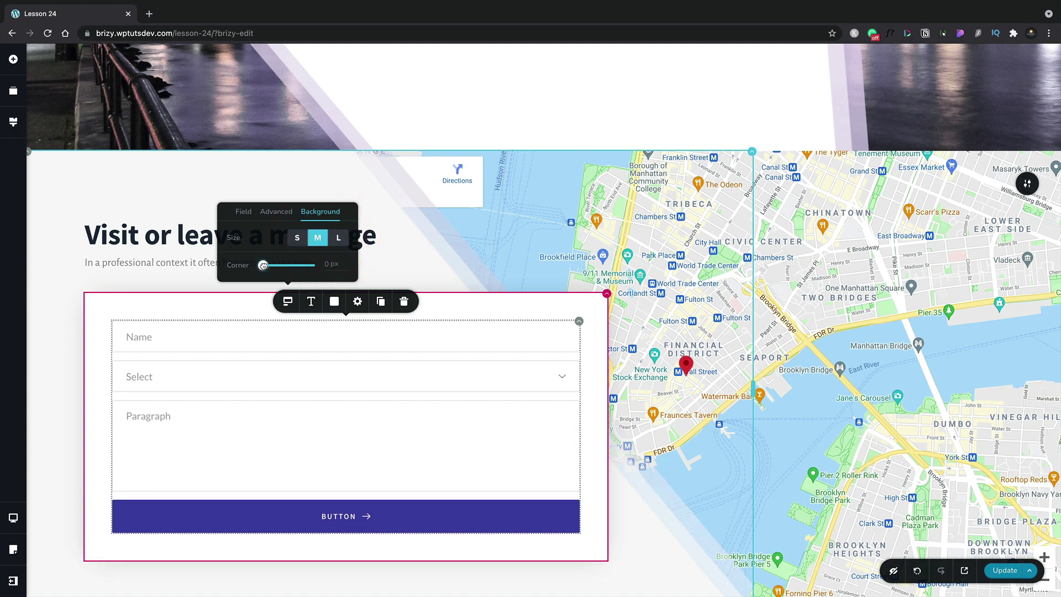
mouse_move(263, 266)
left_mouse_down()
mouse_move(296, 271)
mouse_move(256, 268)
left_mouse_up()
- Duplicate the Name field and turn the copy into an Email field with placeholder 'Email'
left_click(385, 302)
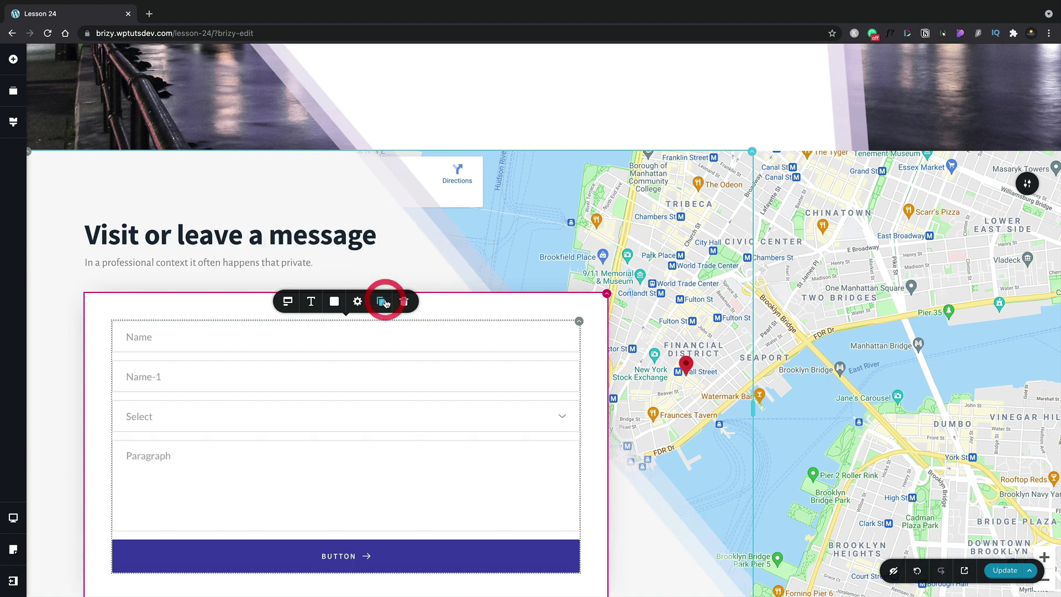
left_click(212, 378)
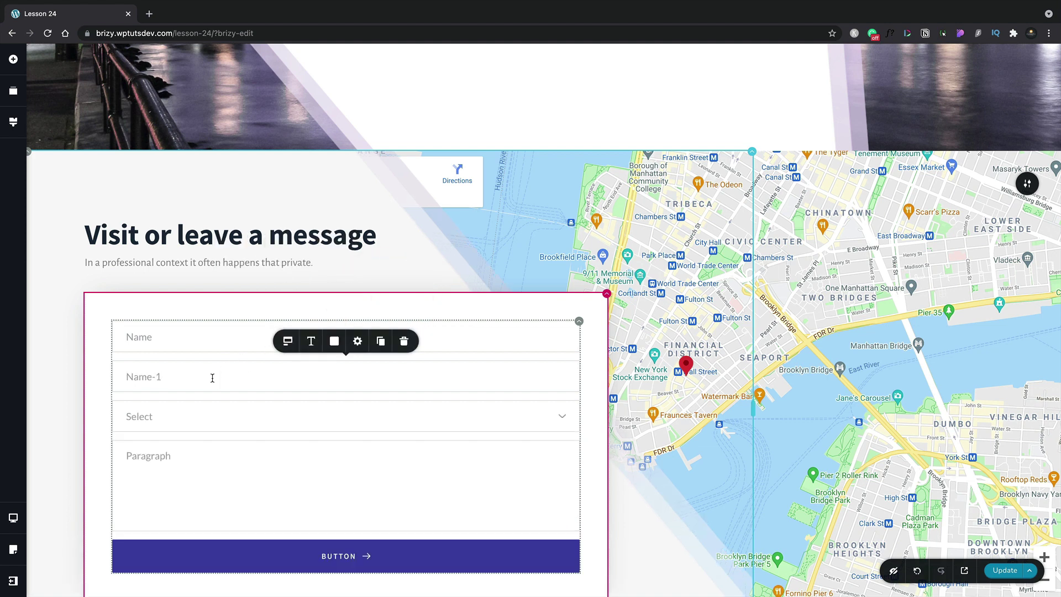
left_click(287, 341)
left_click(303, 250)
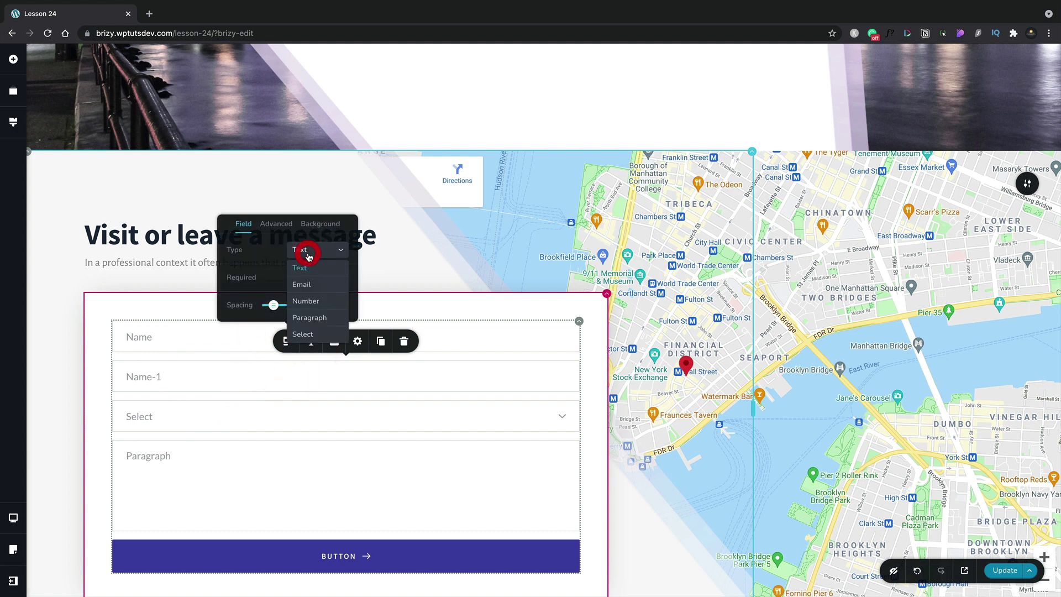
left_click(303, 279)
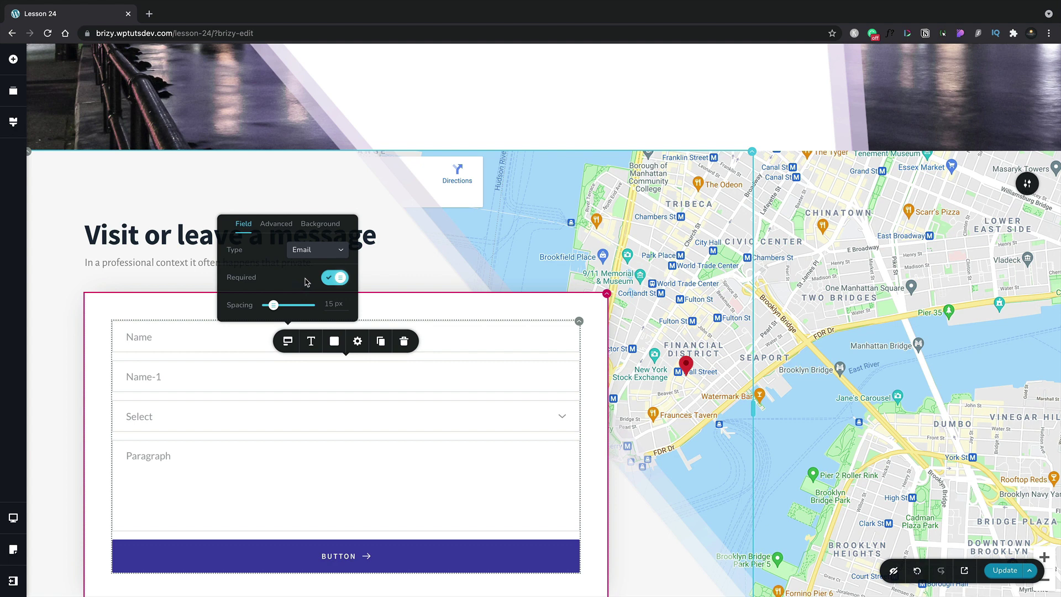
left_click(171, 373)
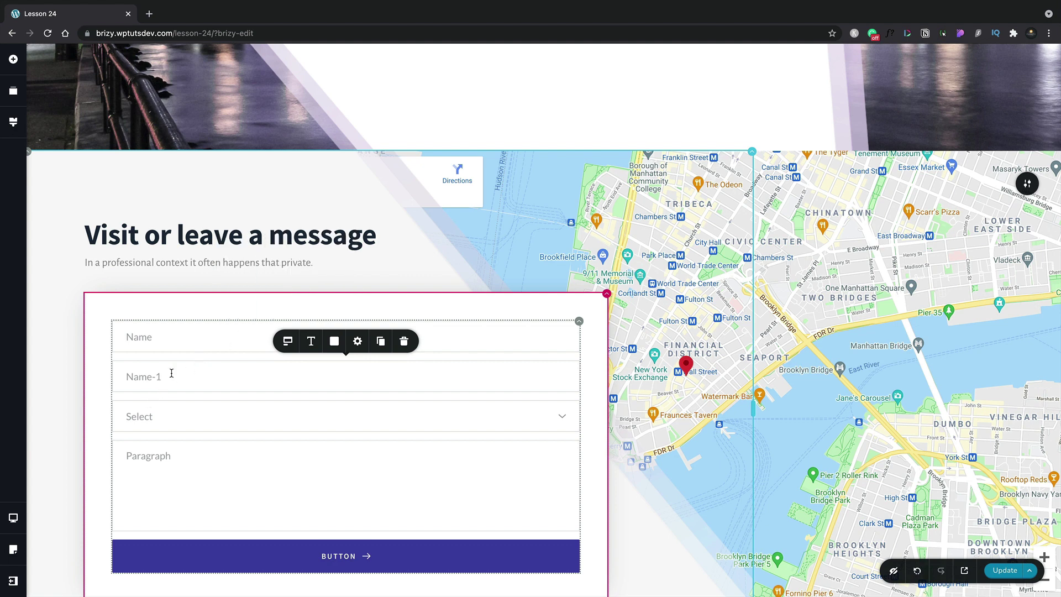
key("BackSpace")
key("BackSpace")
key("BackSpace")
key("BackSpace")
key("BackSpace")
key("BackSpace")
type("Email")
- Rename the Select field's Option 1 to 'Buyer' and Option 2 to 'Renting'
left_click(180, 416)
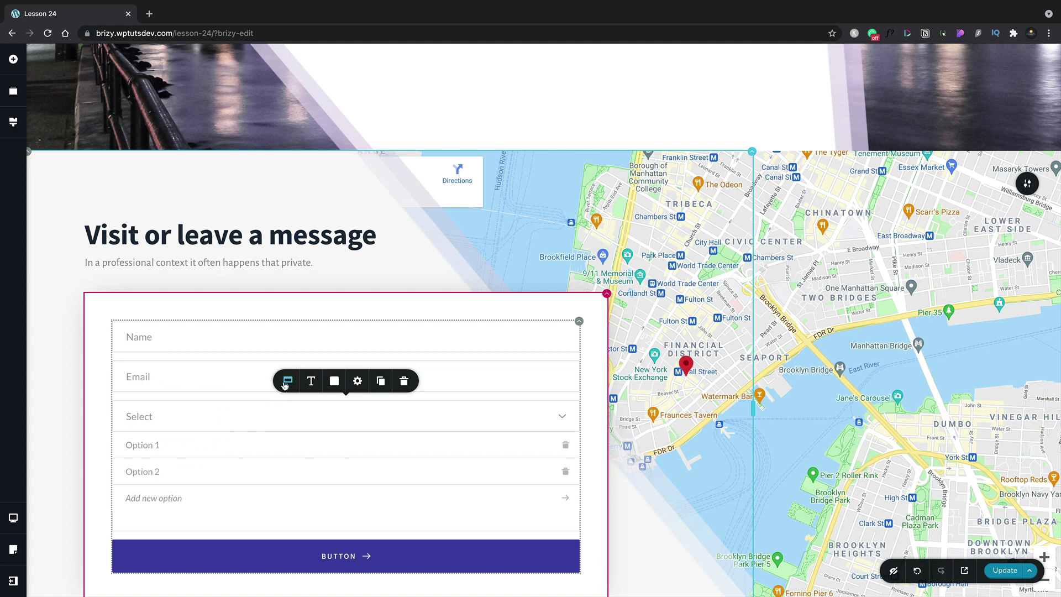
left_click(287, 382)
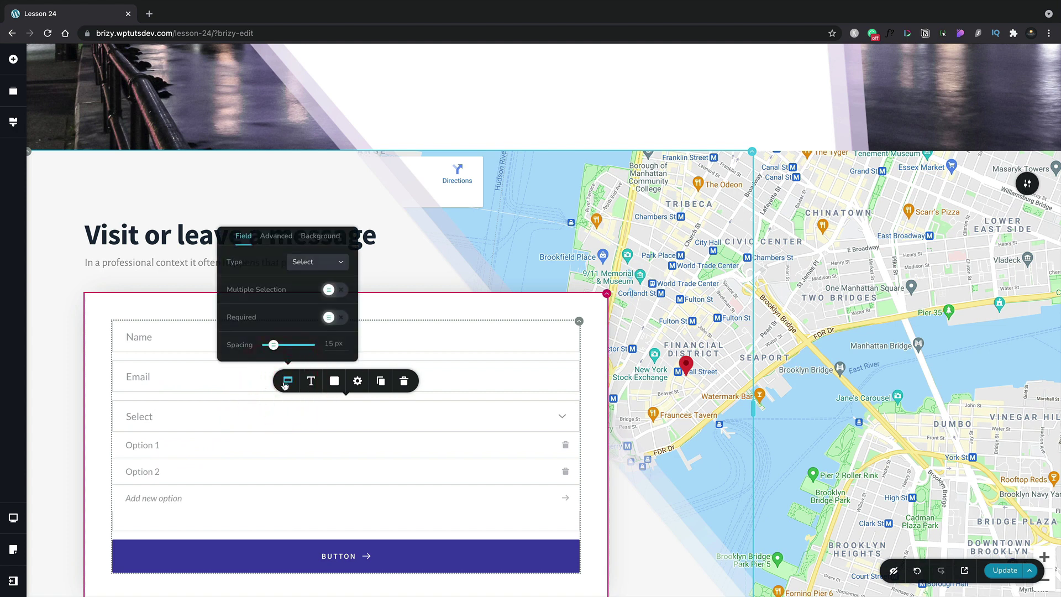
left_click(172, 446)
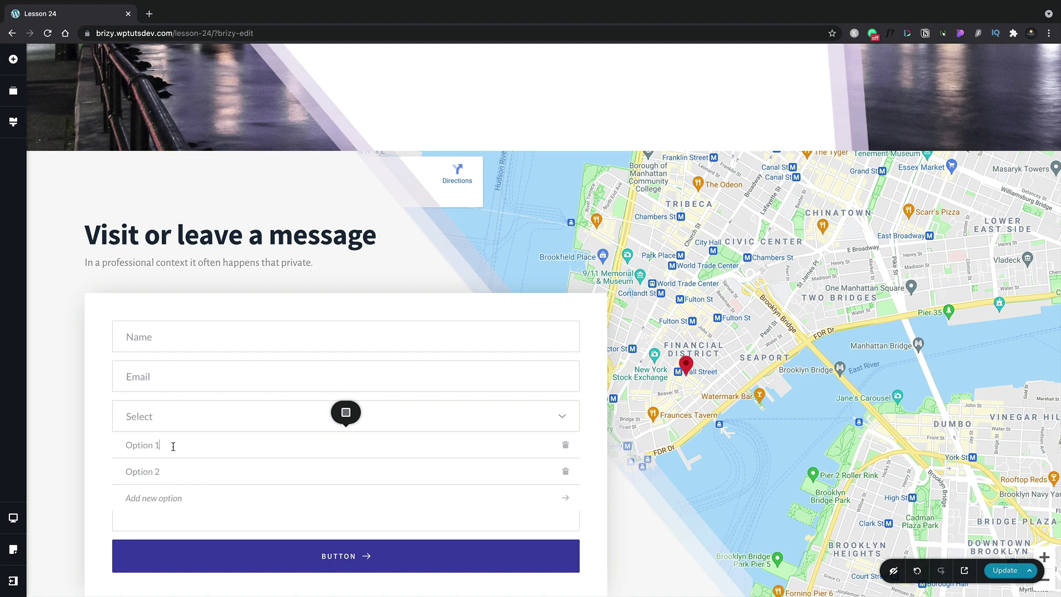
key("BackSpace")
key("BackSpace")
key("BackSpace")
key("BackSpace")
key("BackSpace")
key("BackSpace")
key("BackSpace")
key("BackSpace")
type("Buyer")
left_click(152, 474)
key("BackSpace")
key("BackSpace")
key("BackSpace")
key("BackSpace")
key("BackSpace")
key("BackSpace")
key("BackSpace")
key("BackSpace")
type("Renting")
- Overwrite the message field's 'Paragraph' placeholder with 'Insert your message here...'
left_click(175, 427)
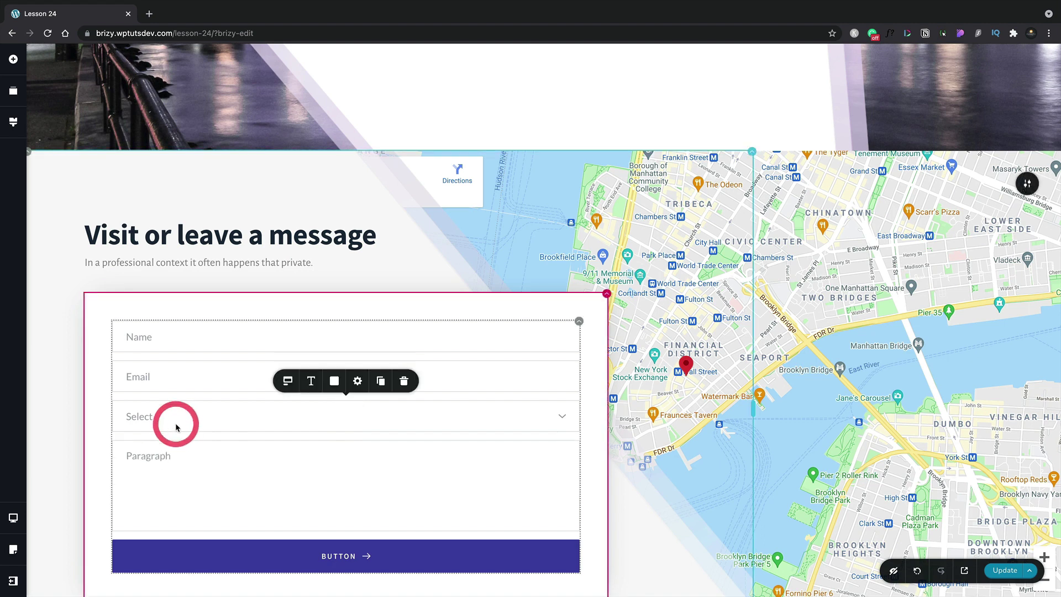
left_click(174, 455)
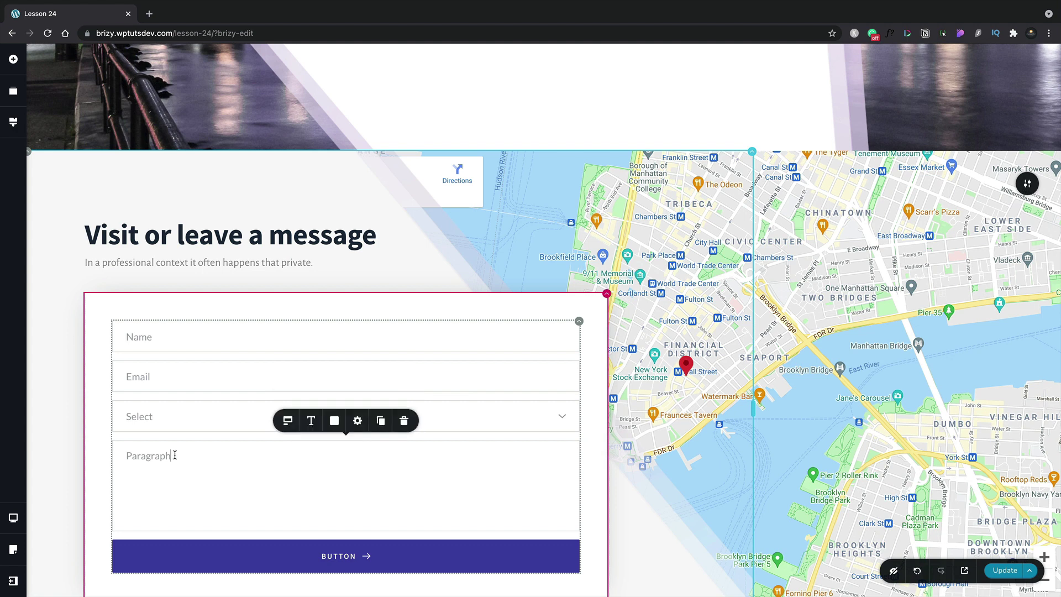
left_click_drag(174, 454, 123, 453)
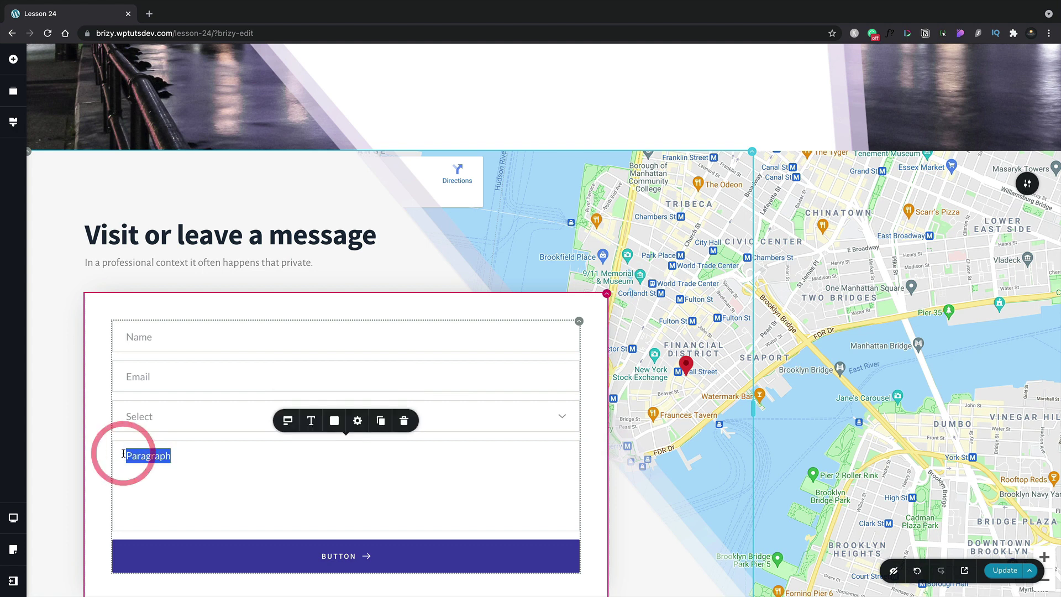
type("Insert your message here")
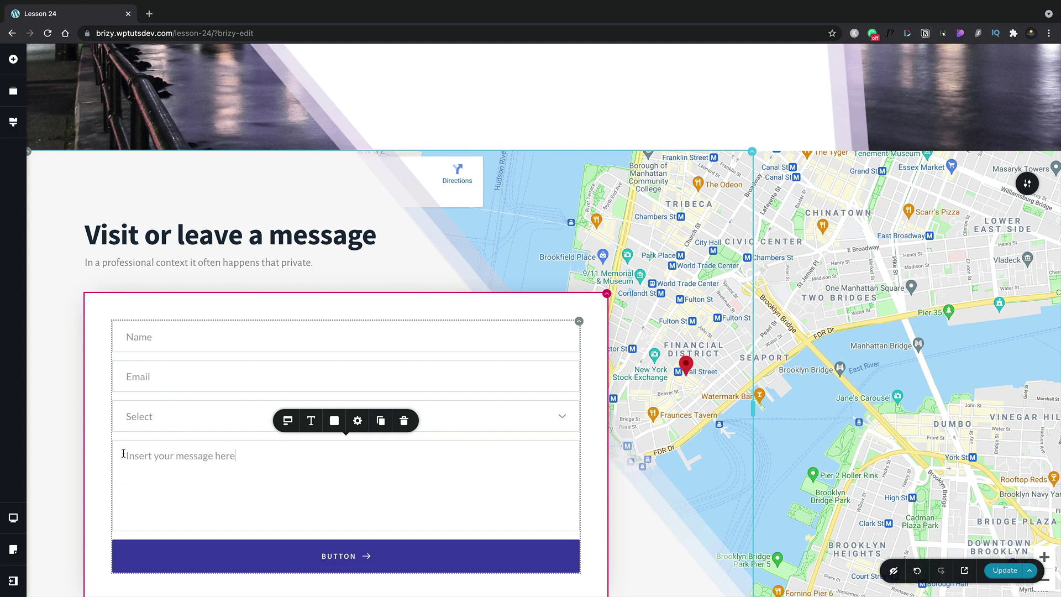
type("...")
- Select the form's submit button and open its Integrations settings showing WordPress, SMTP and Gmail
left_click(320, 554)
scroll(320, 554, "down", 2)
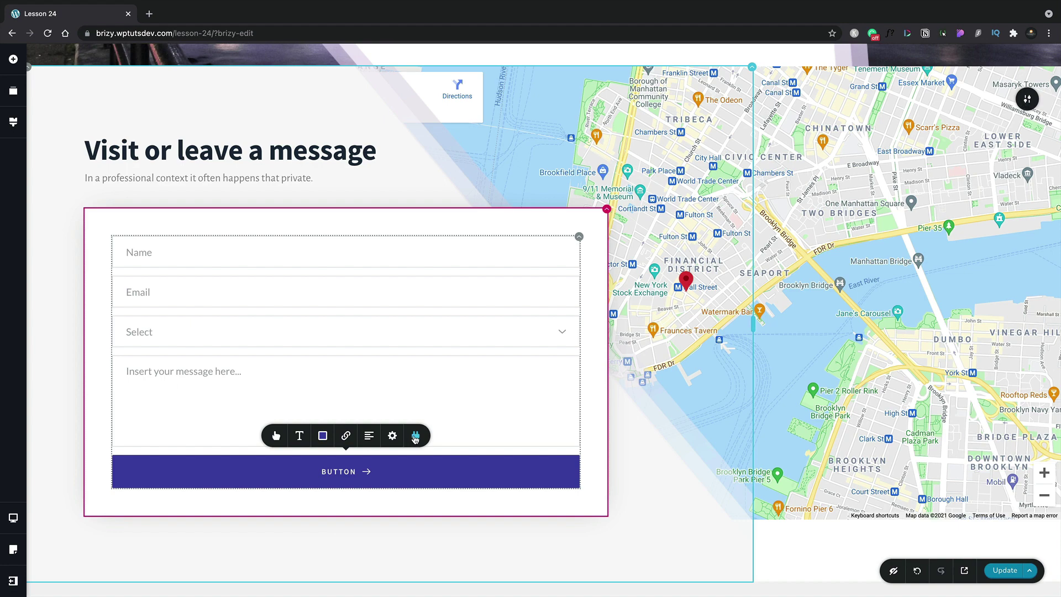
left_click(413, 437)
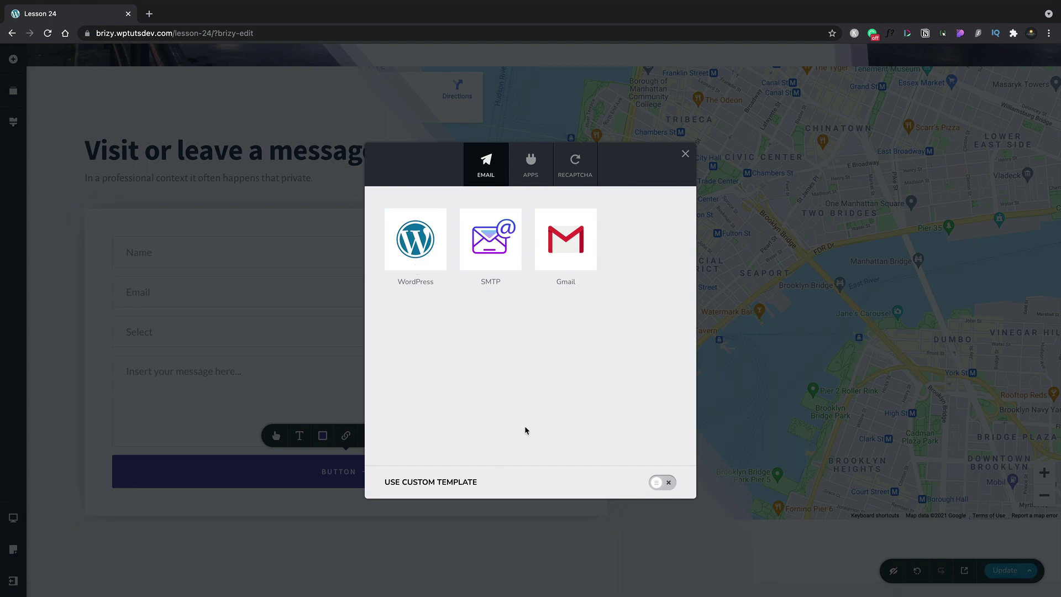
left_click(668, 483)
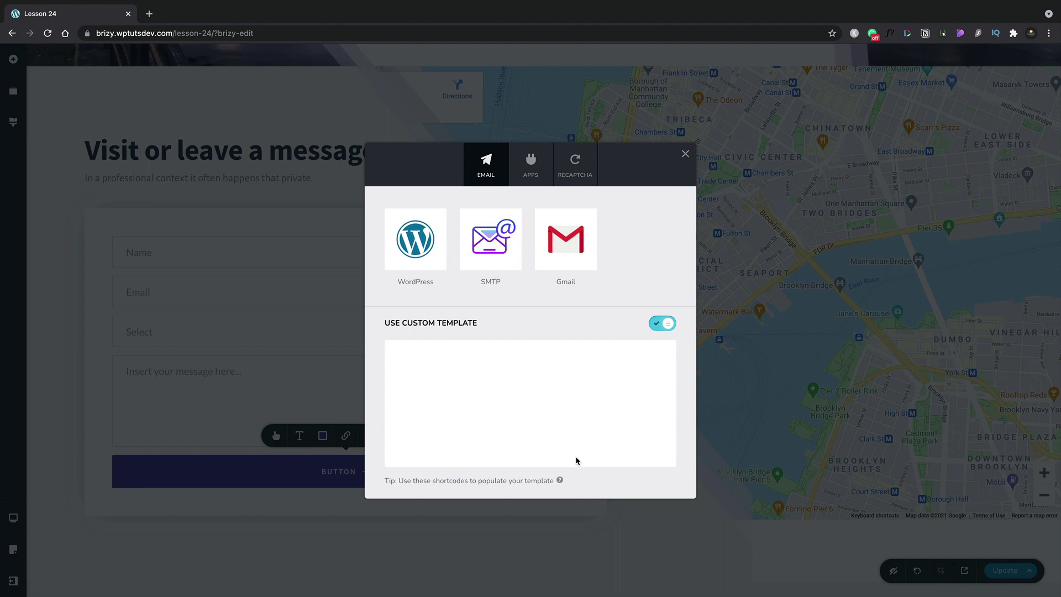
mouse_move(561, 481)
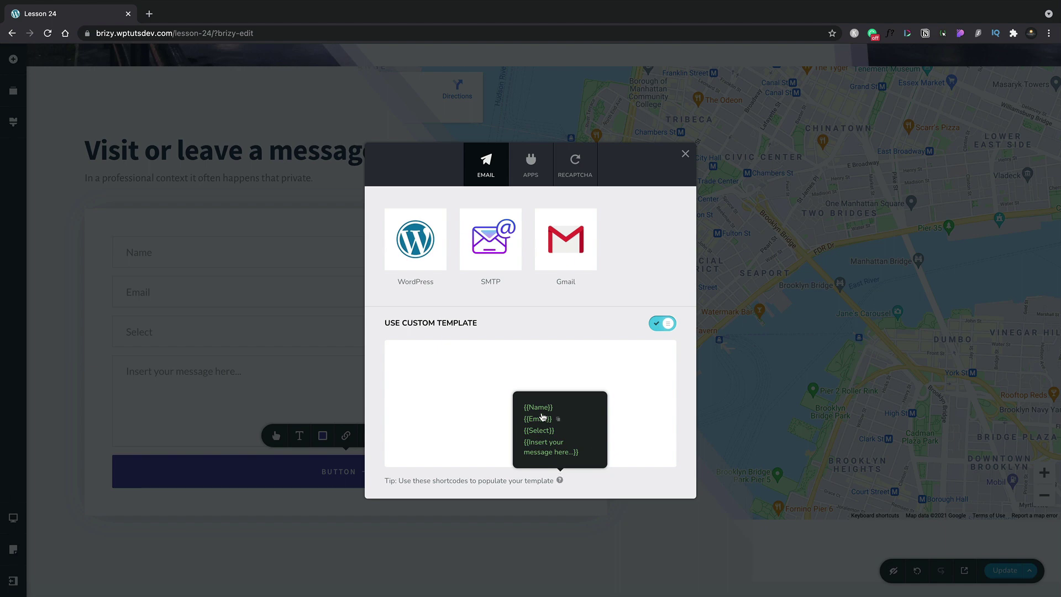
left_click(542, 409)
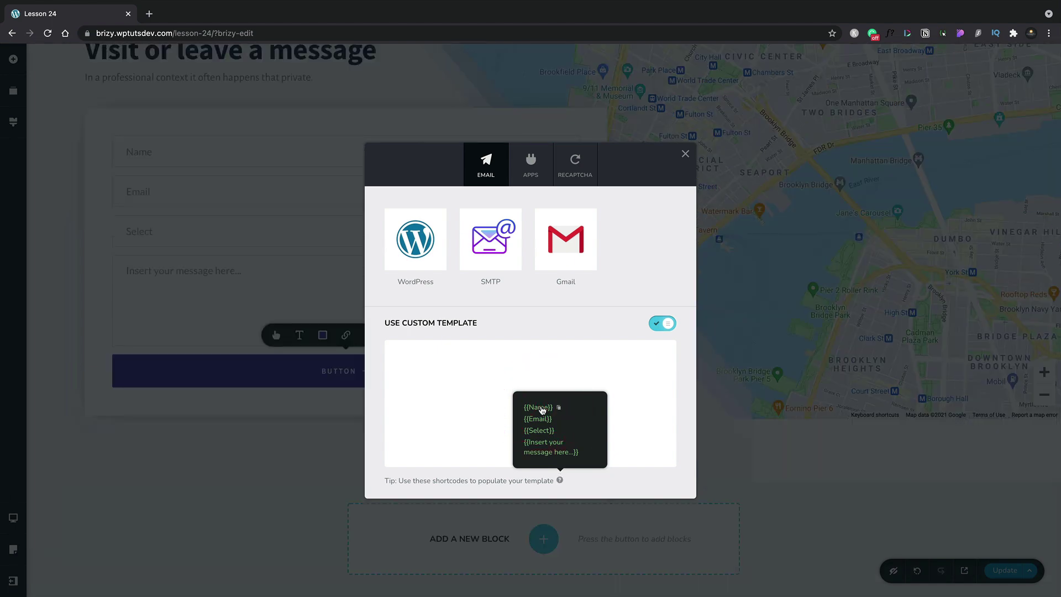
left_click(426, 362)
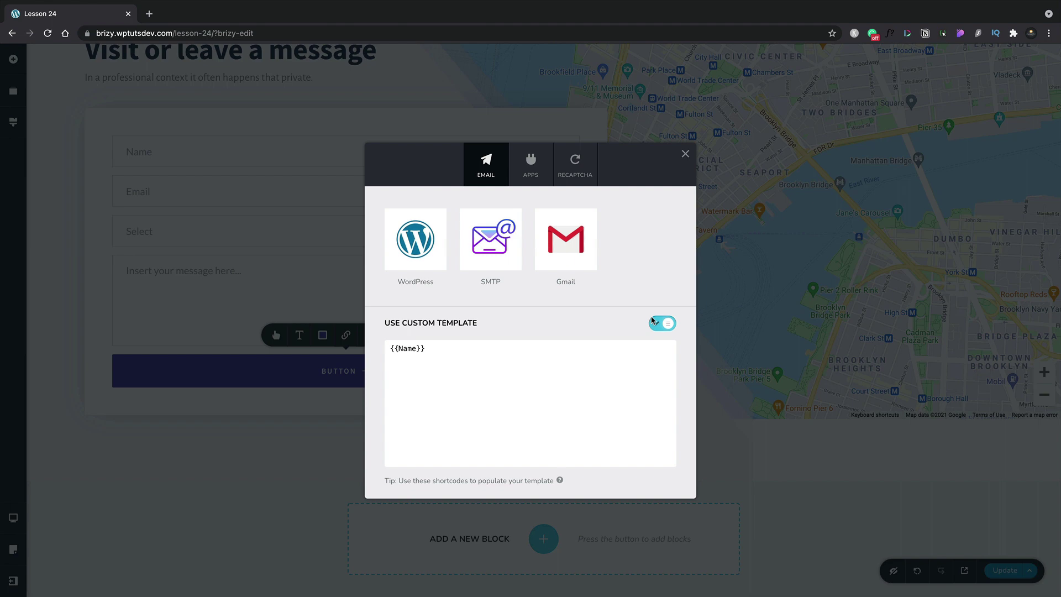
left_click(661, 323)
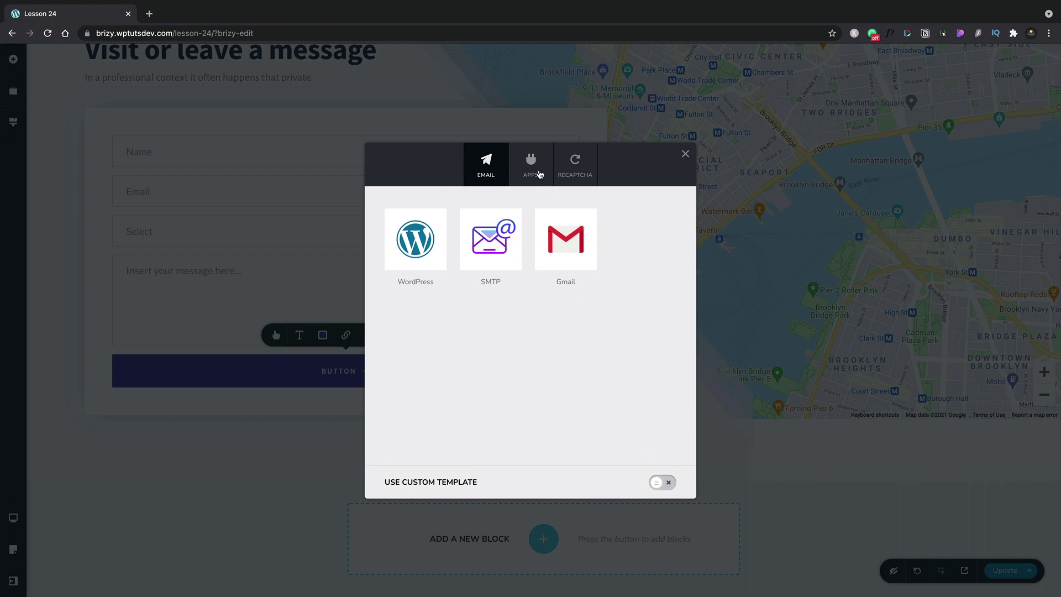
- Browse the APPS integrations, open and cancel MailerLite, then switch to the RECAPTCHA tab
left_click(540, 174)
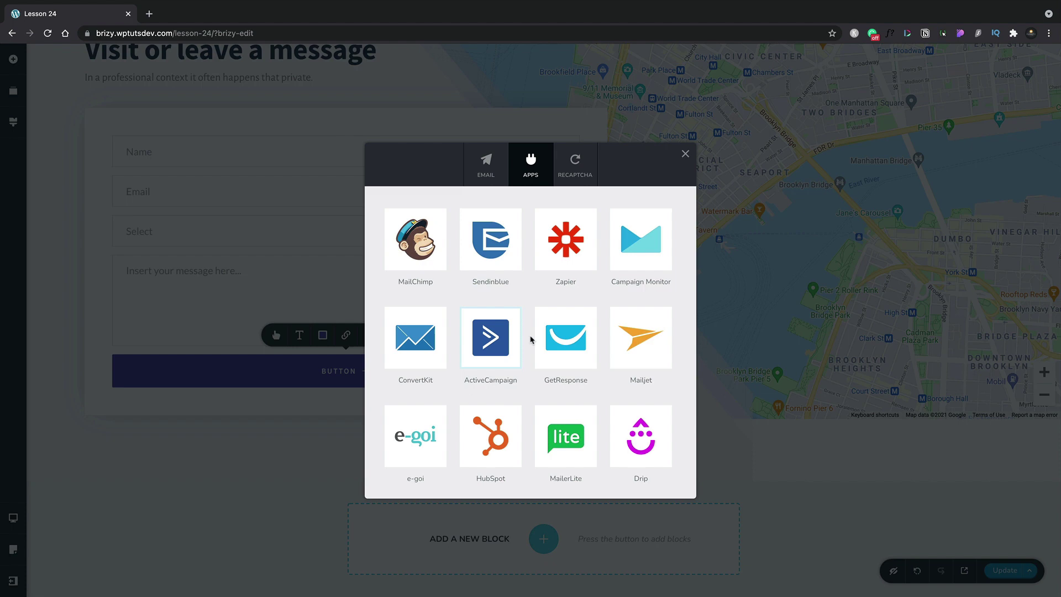
left_click(564, 440)
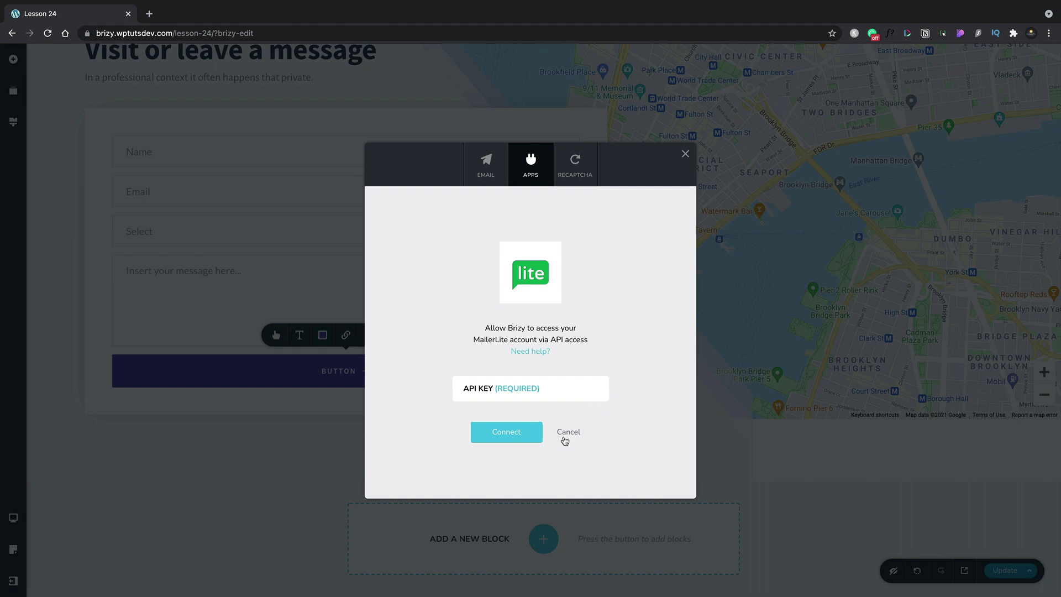
left_click(565, 435)
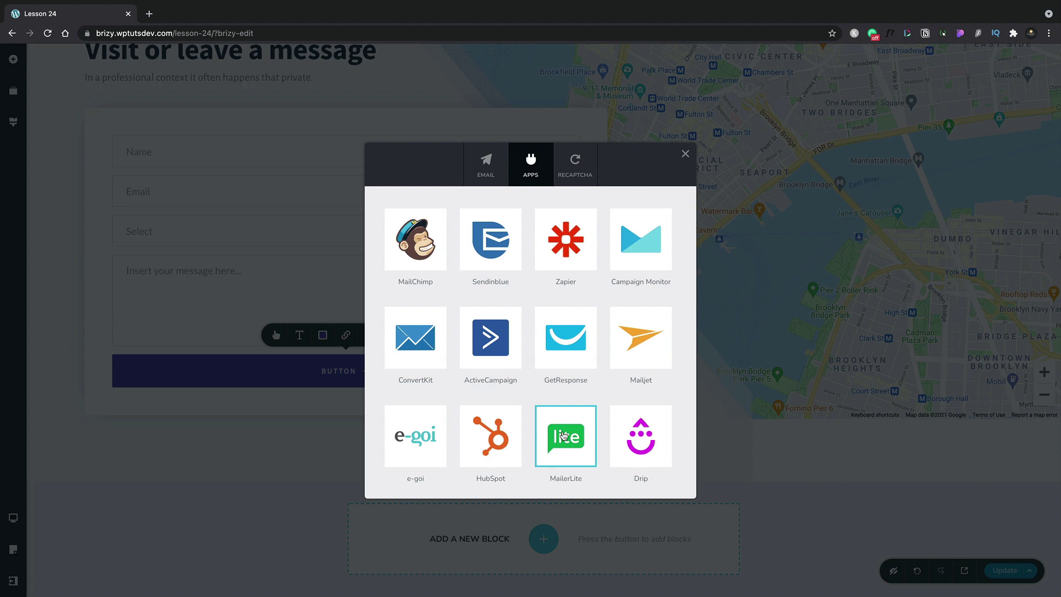
left_click(572, 177)
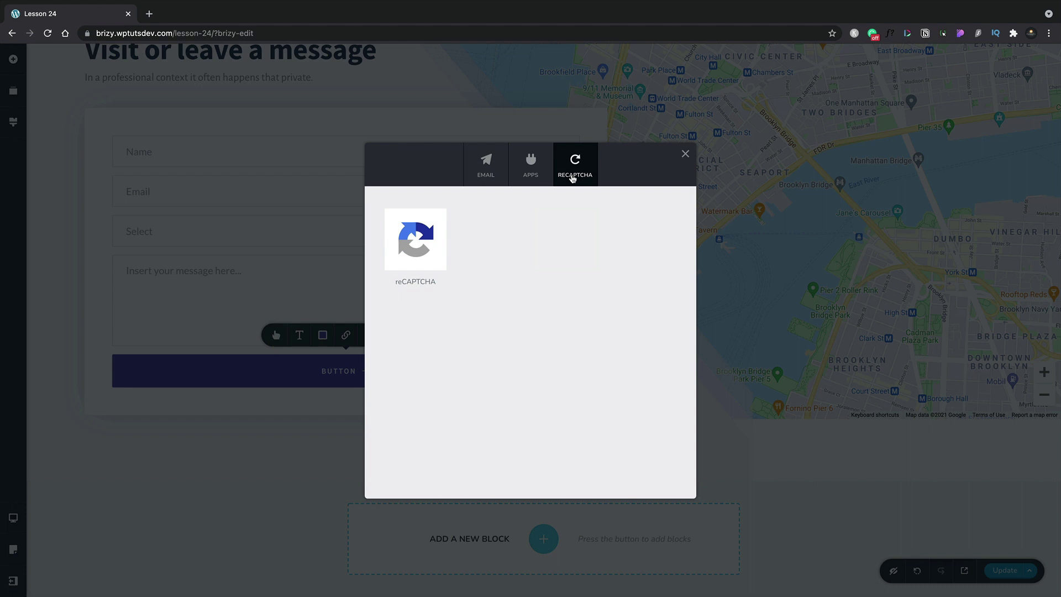
- View the reCAPTCHA Site Key and Secret Key form, then return to the EMAIL options
left_click(420, 240)
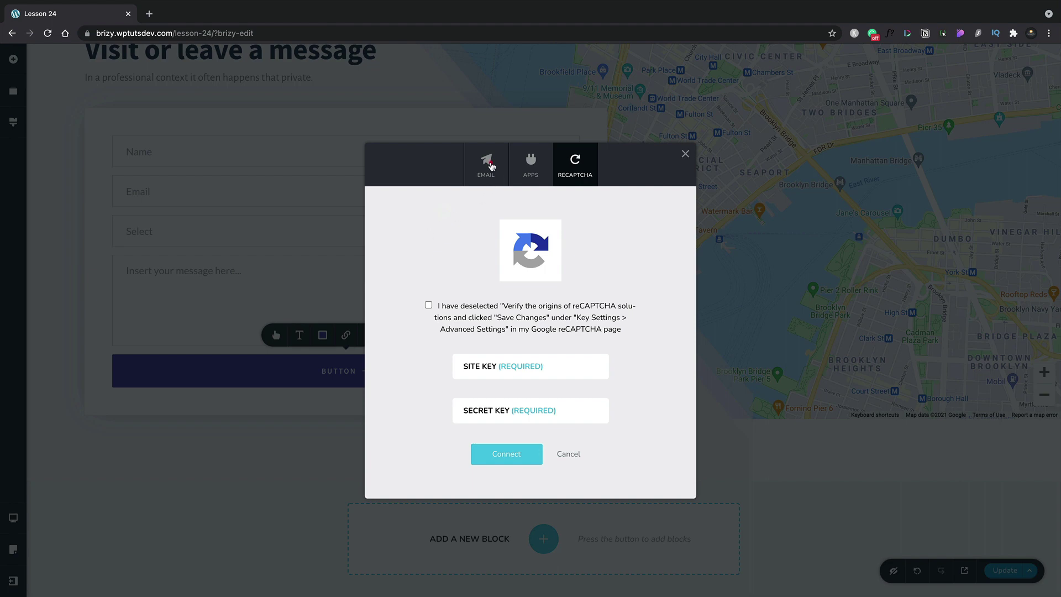
left_click(491, 166)
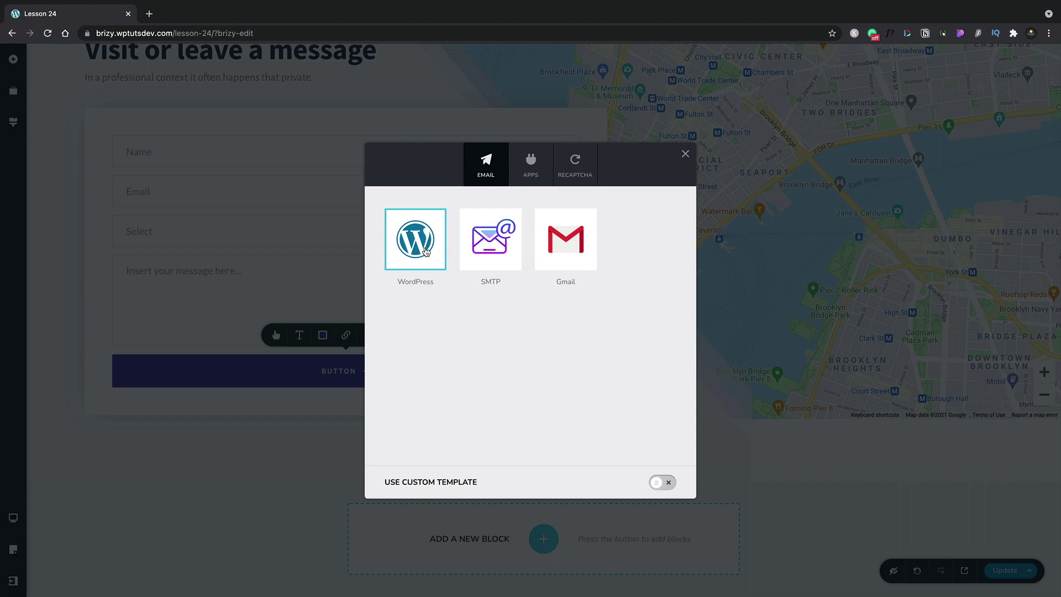
- Make WordPress deliver the form's emails to the updated recipient with subject 'Property enquiry'
left_click(426, 252)
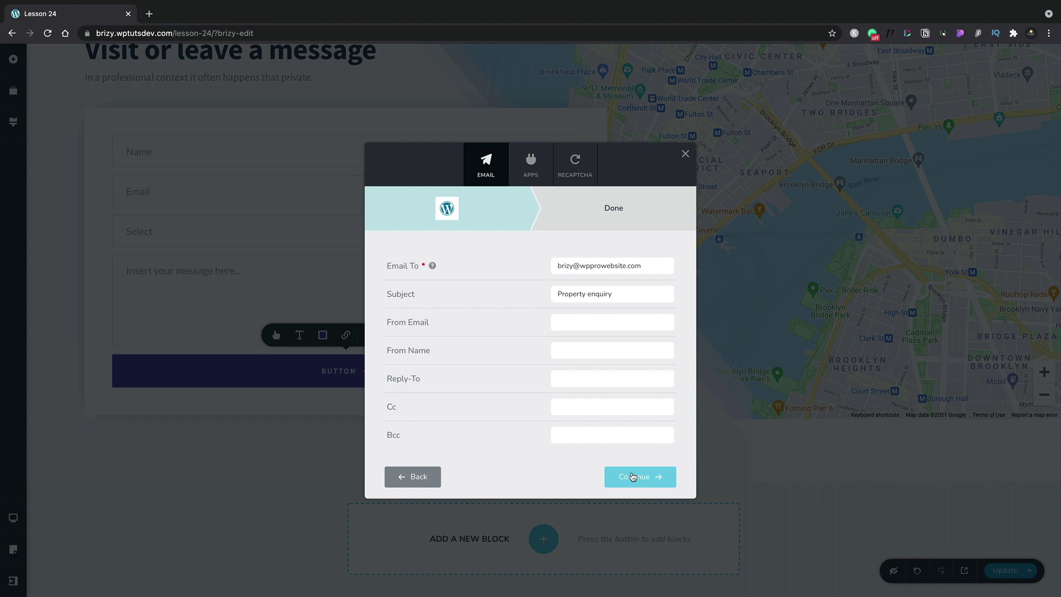
left_click(633, 476)
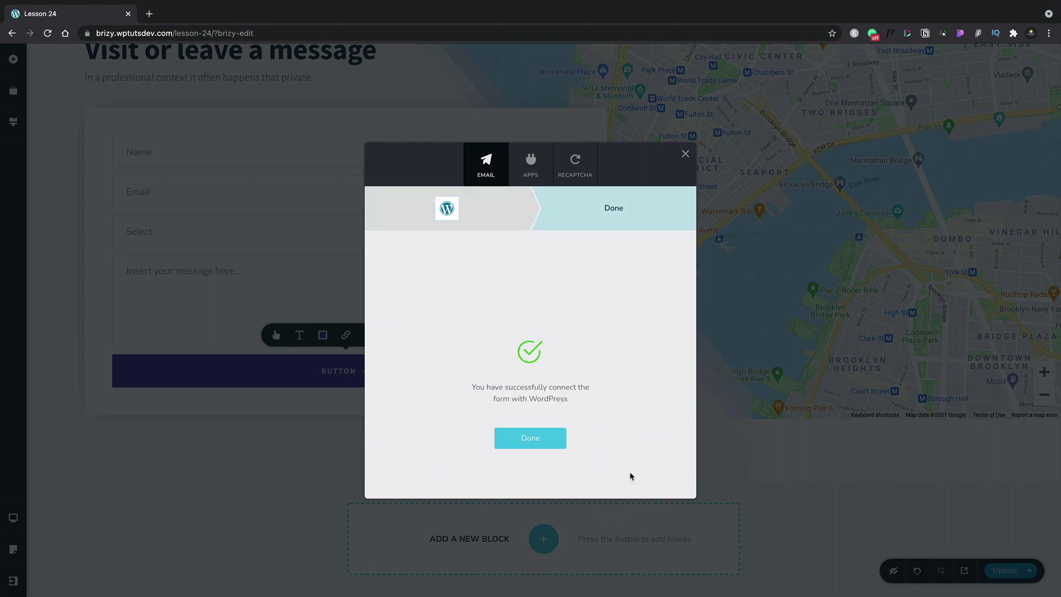
left_click(556, 445)
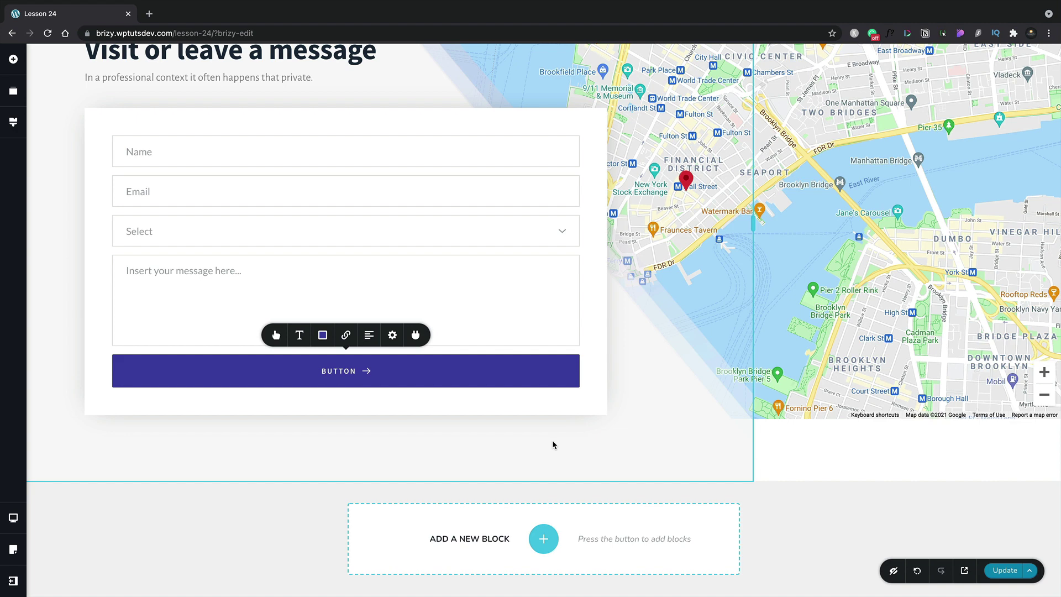
- Update the page and open its preview, scrolled down to the contact form
left_click(1011, 577)
left_click(964, 570)
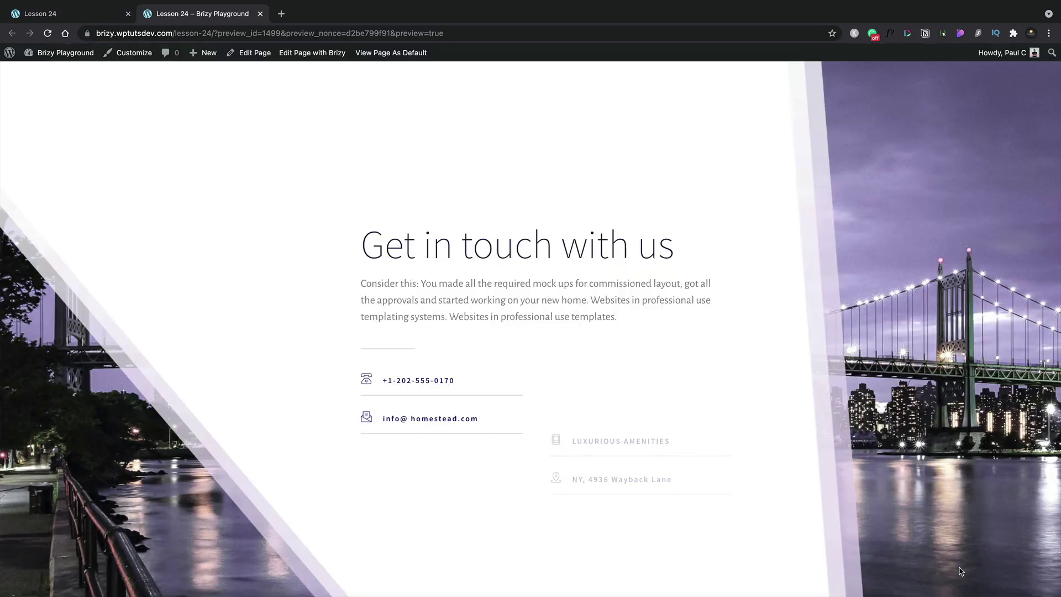
scroll(737, 538, "down", 10)
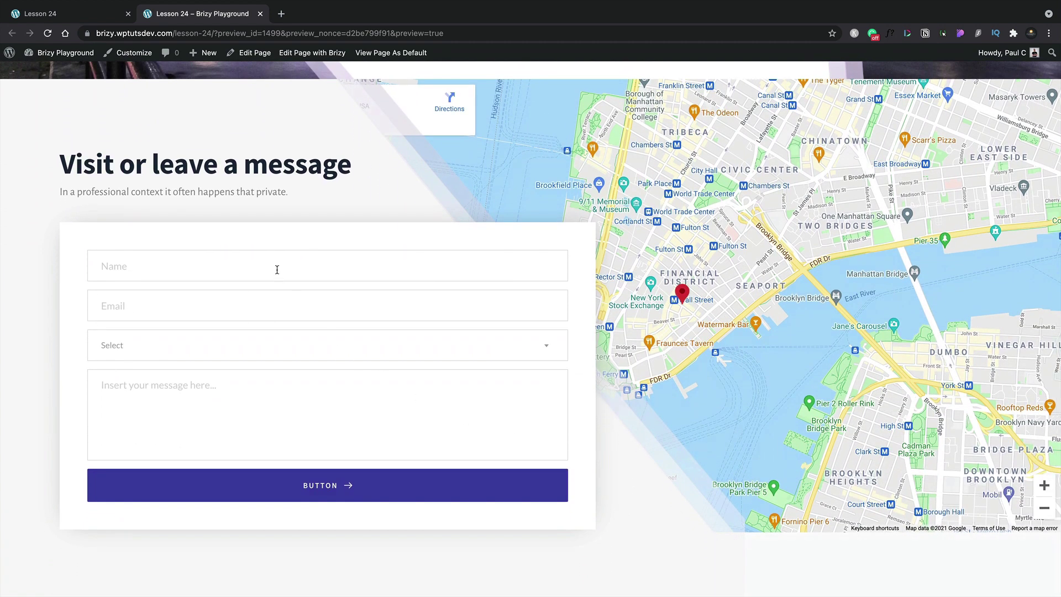
- Submit a test enquiry with Name, Email, Select and Message filled, then return to the editor
left_click(277, 270)
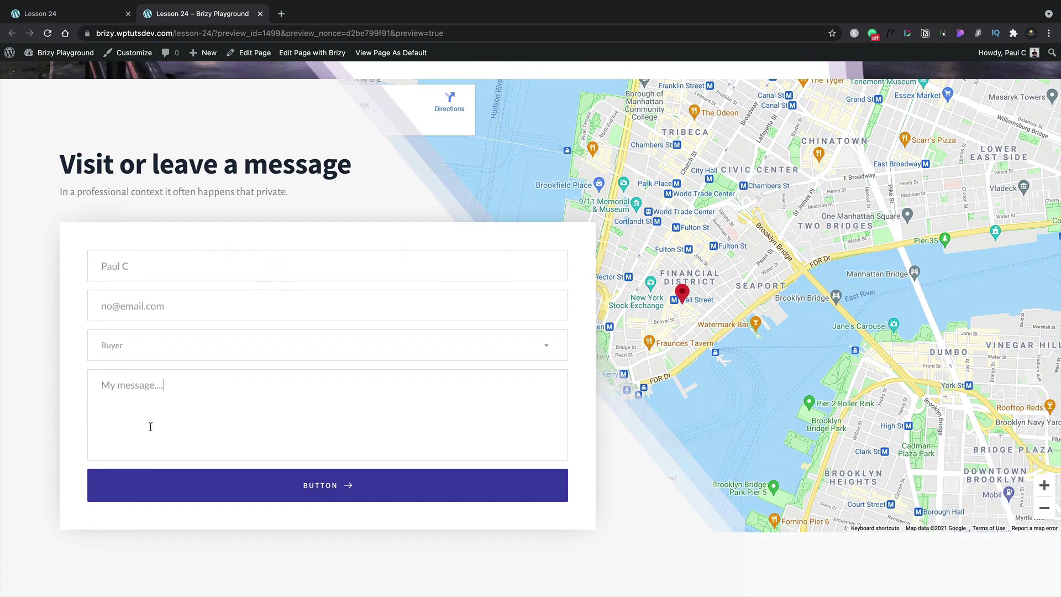
left_click(305, 488)
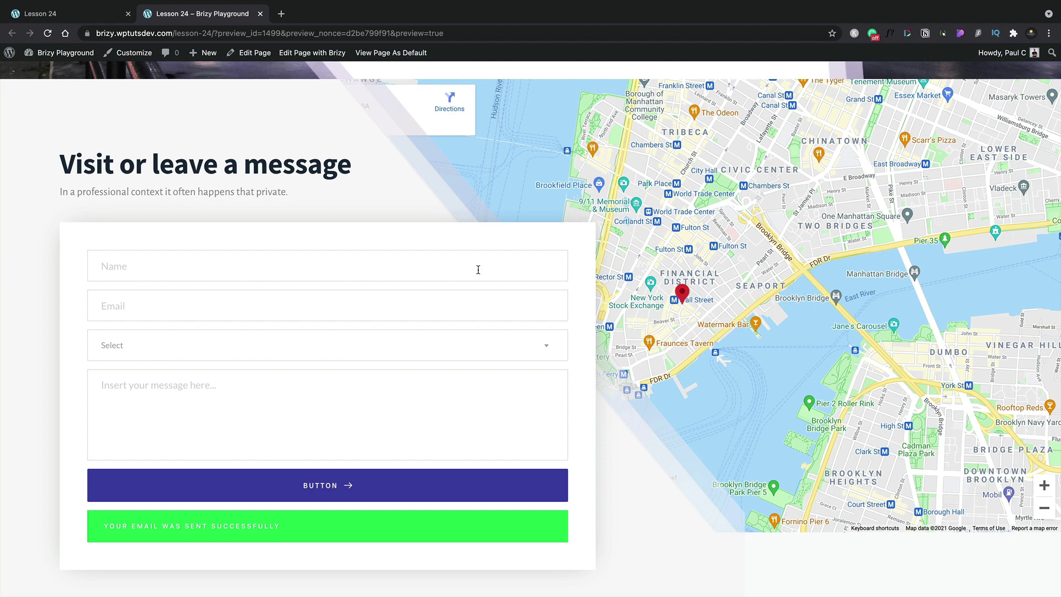
left_click(70, 14)
- Leave the editor for the WordPress dashboard and open the Brizy Leads page
left_click(13, 581)
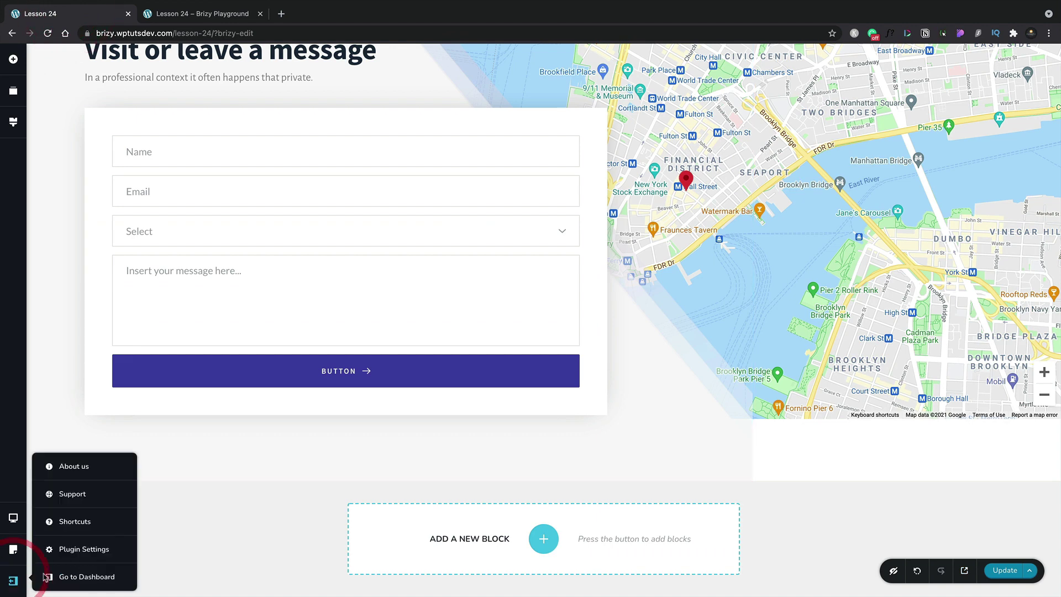
left_click(83, 578)
mouse_move(45, 317)
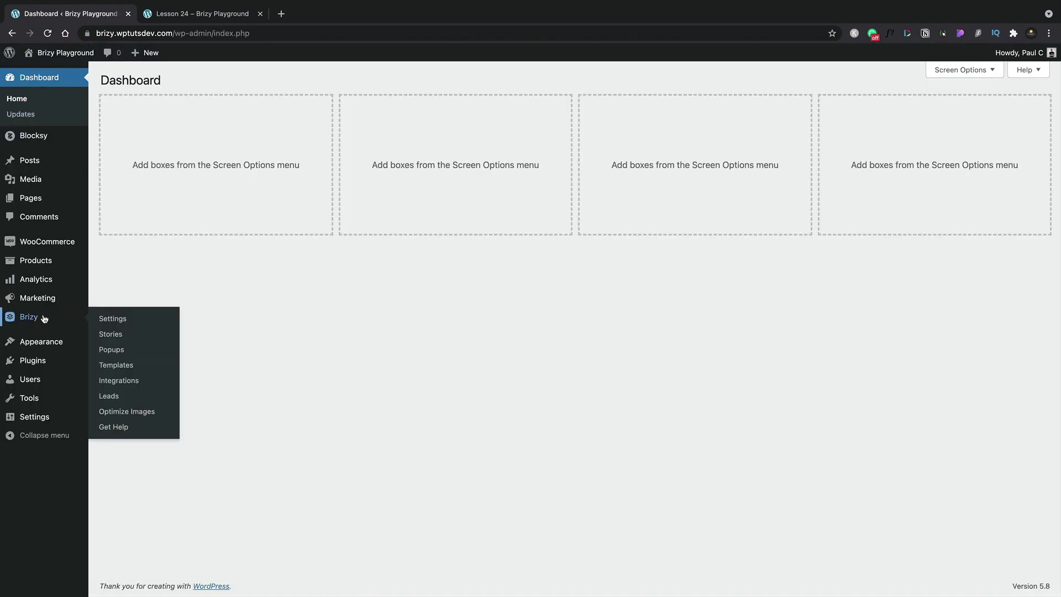
left_click(113, 398)
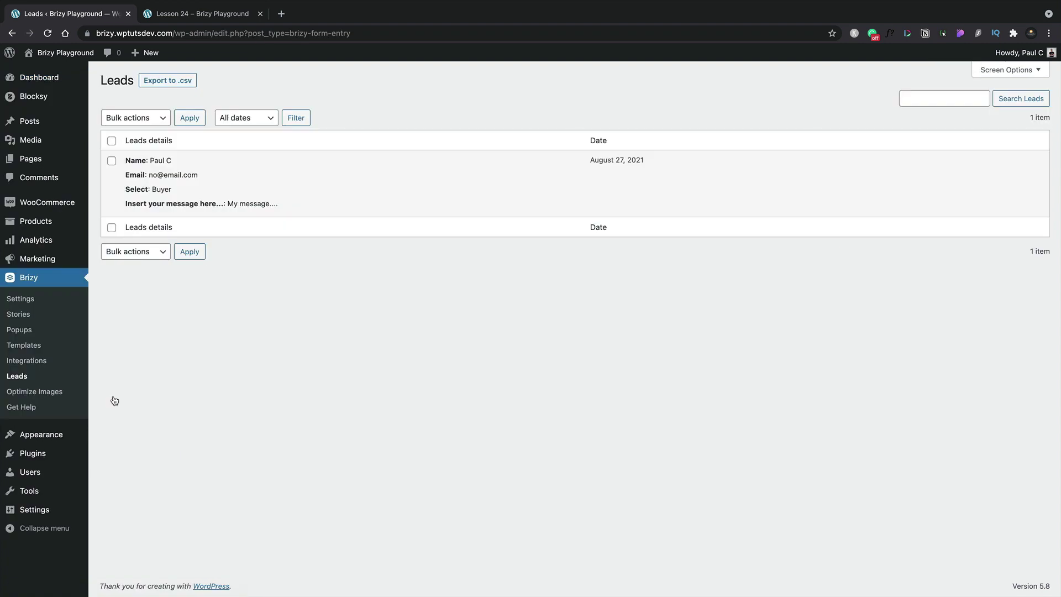